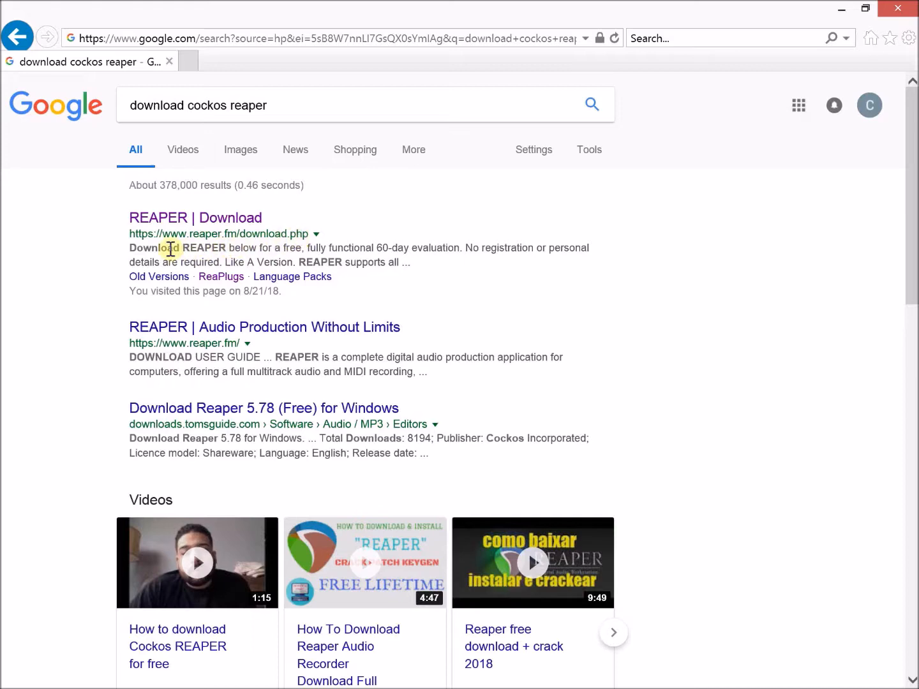
# - Open the REAPER download page from the search results
pyautogui.click(212, 230)
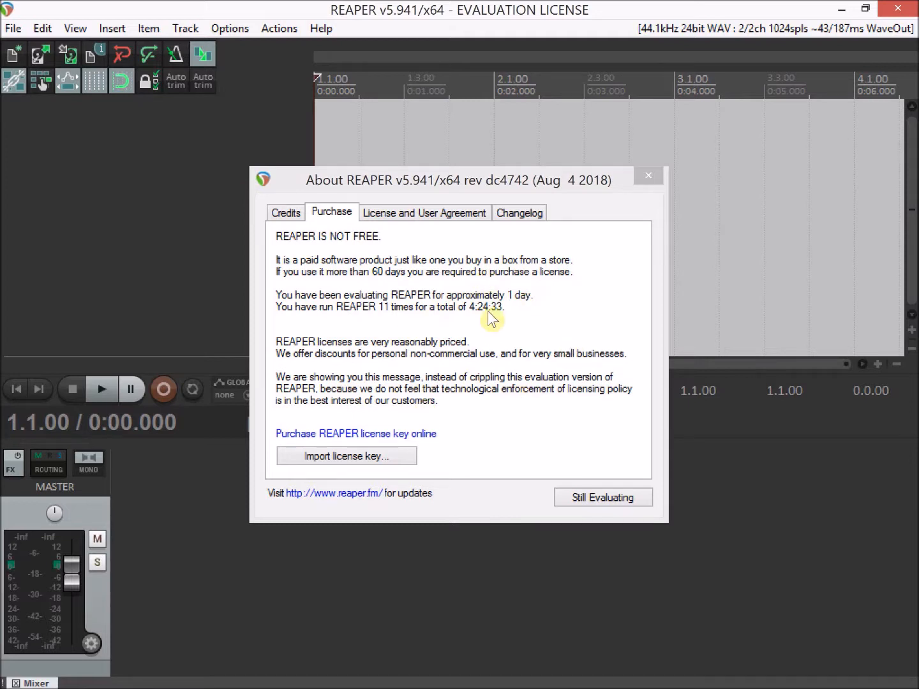
# - Switch to REAPER, dismiss the evaluation notice and import My Movie21.wmv into the project
pyautogui.click(613, 500)
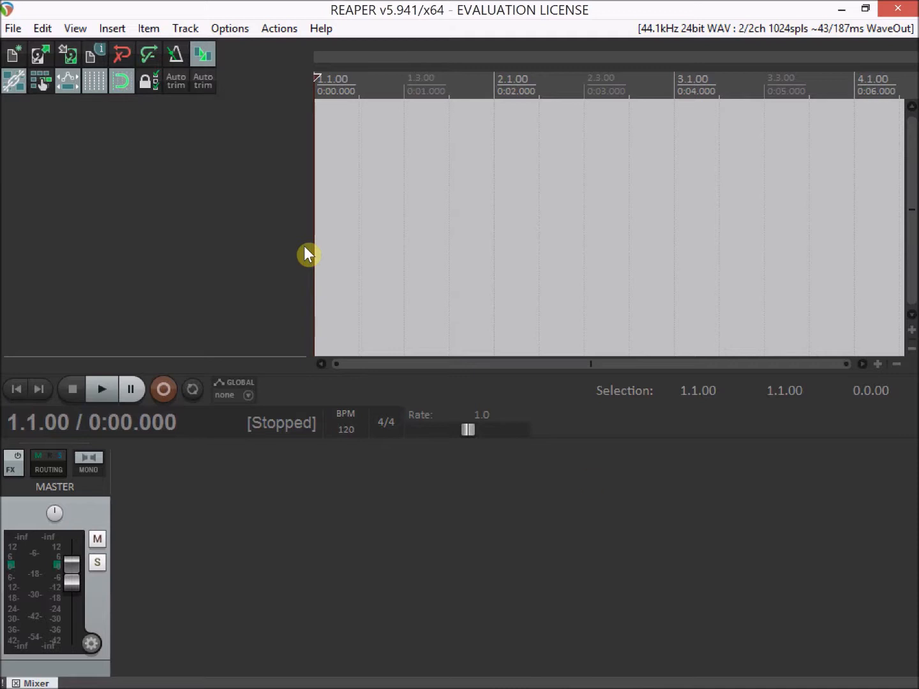
pyautogui.click(113, 29)
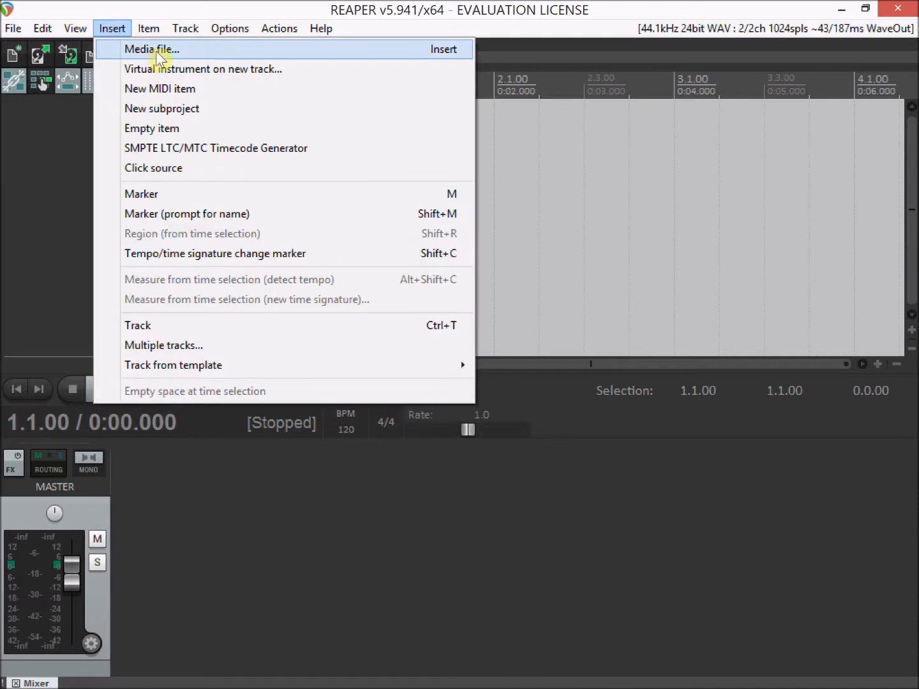
pyautogui.click(148, 48)
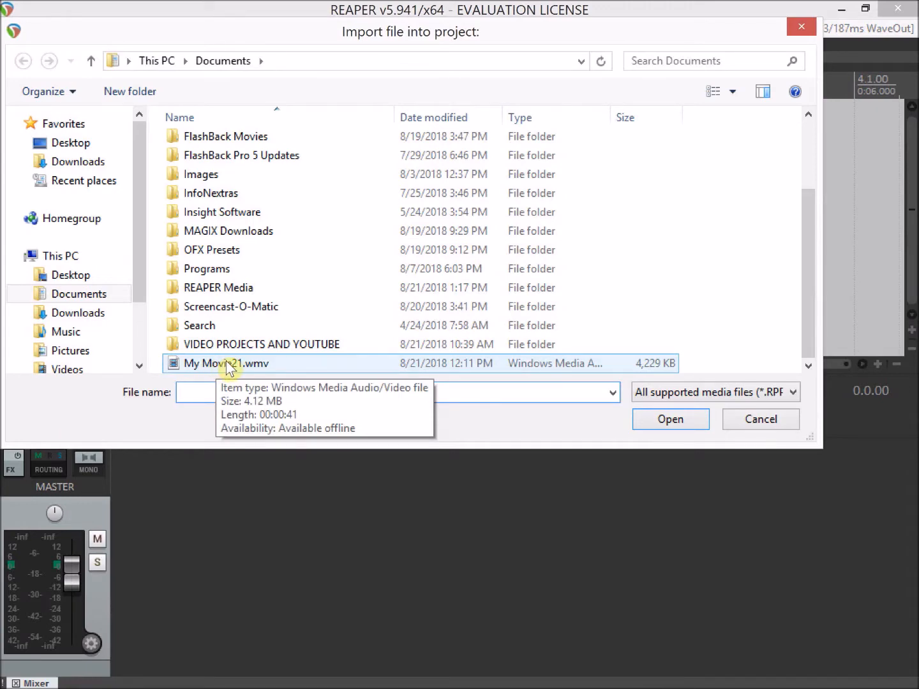
pyautogui.doubleClick(248, 365)
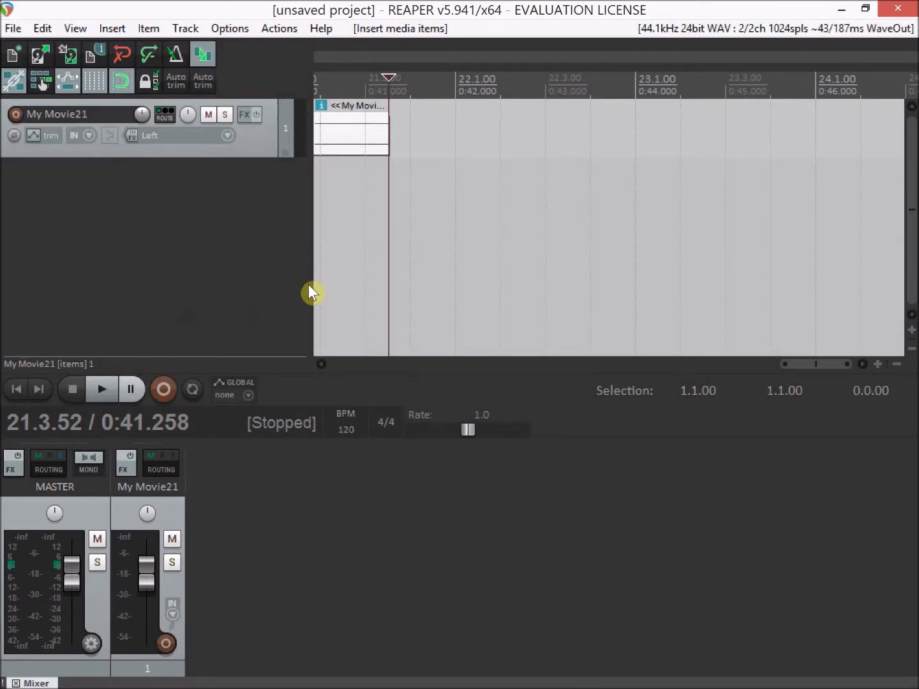
# - Return to the project start and fit the whole My Movie21 clip in the timeline with an enlarged waveform
pyautogui.click(15, 391)
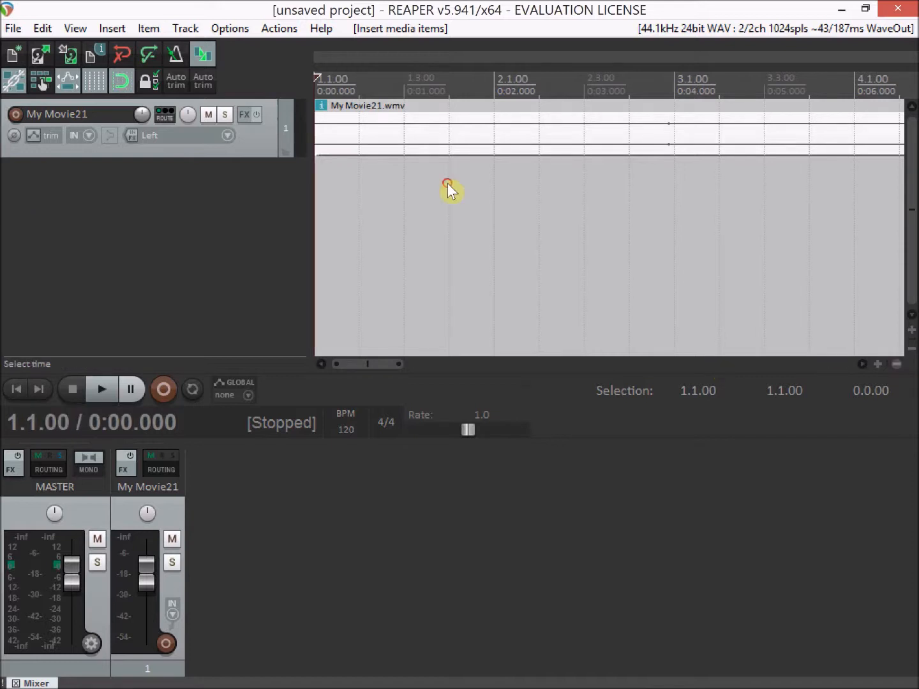
pyautogui.scroll(-3, 447, 188)
pyautogui.scroll(-3, 449, 189)
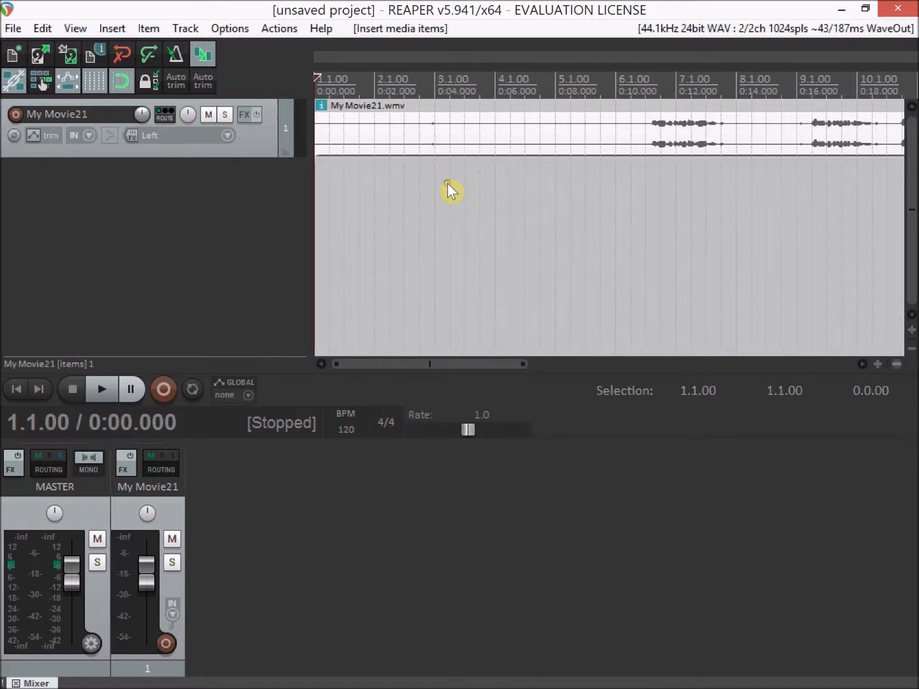
pyautogui.scroll(-3, 449, 189)
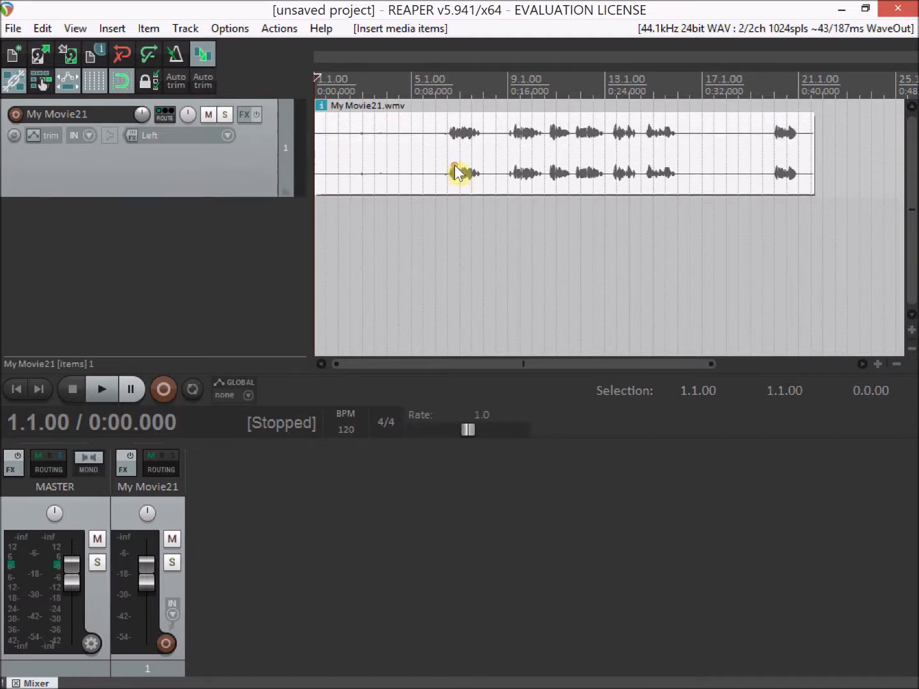
pyautogui.scroll(5, 456, 173)
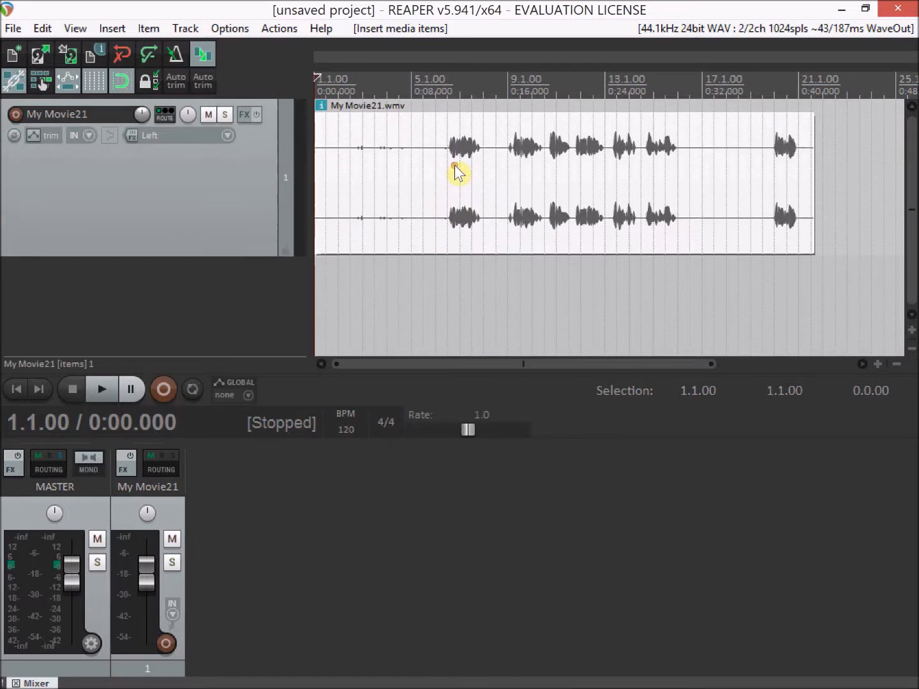
pyautogui.scroll(5, 455, 172)
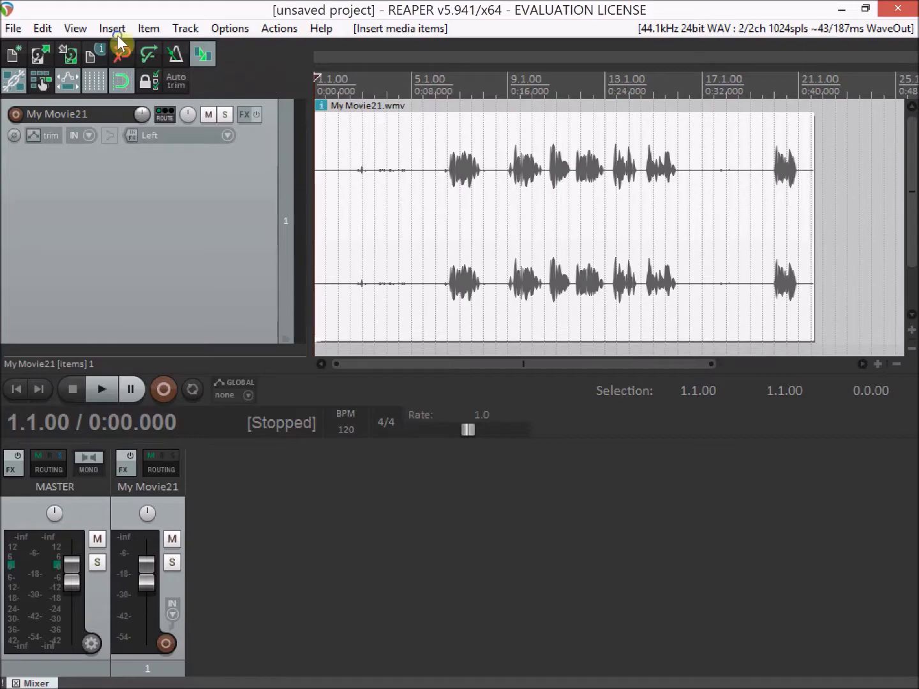
# - Add the "Item: Auto trim/split items (remove silence)..." action to the main toolbar and save the customized toolbar
pyautogui.rightClick(231, 76)
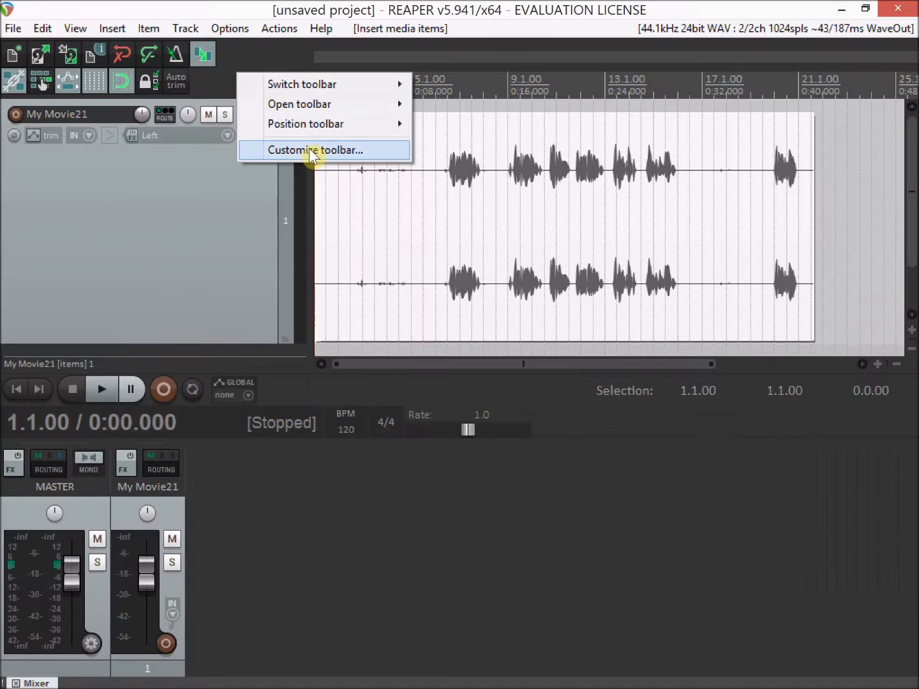
pyautogui.click(347, 199)
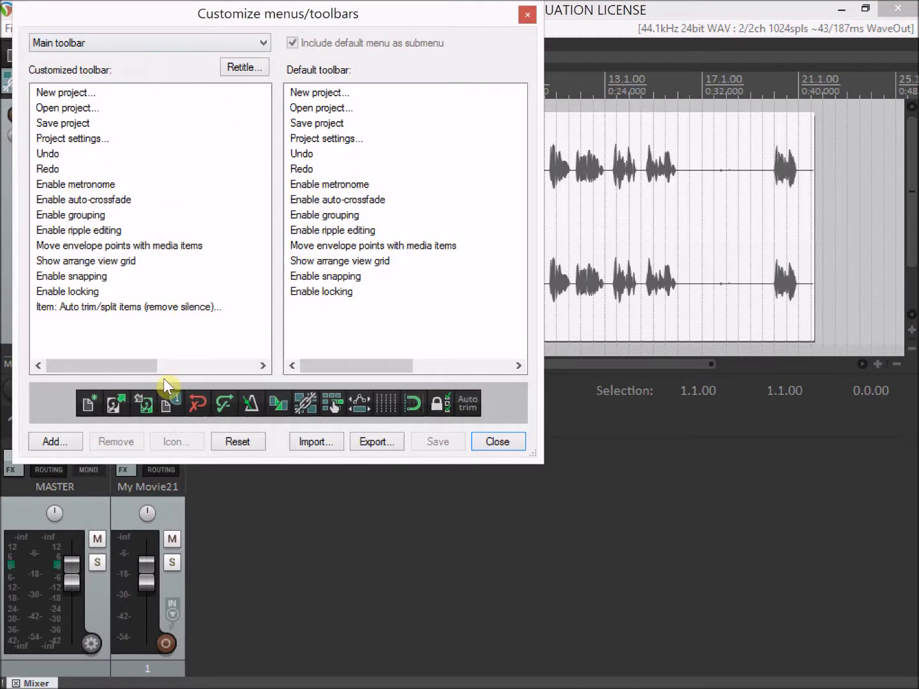
pyautogui.click(58, 445)
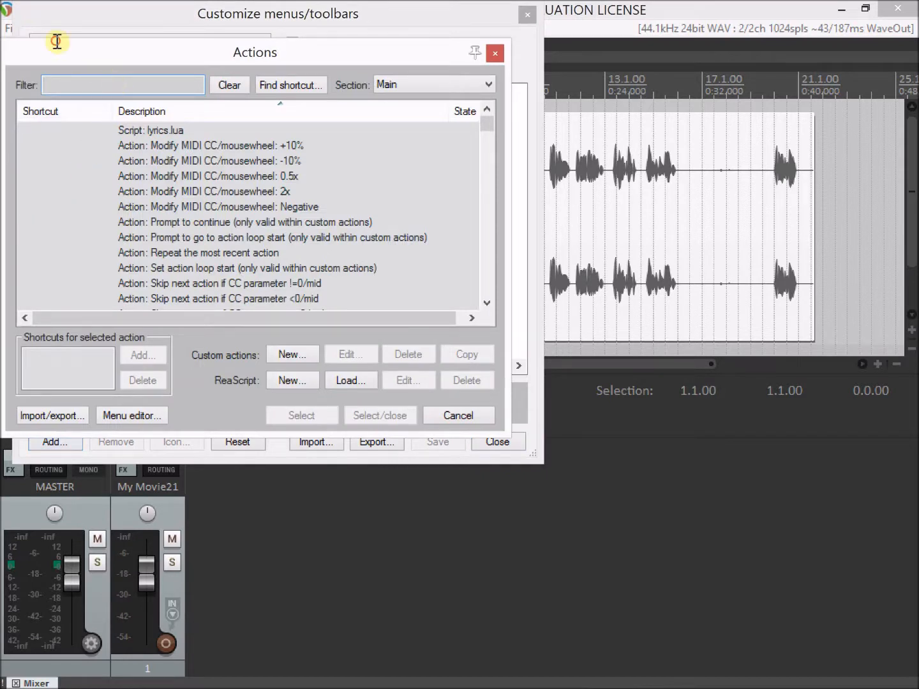
pyautogui.write('SILENC')
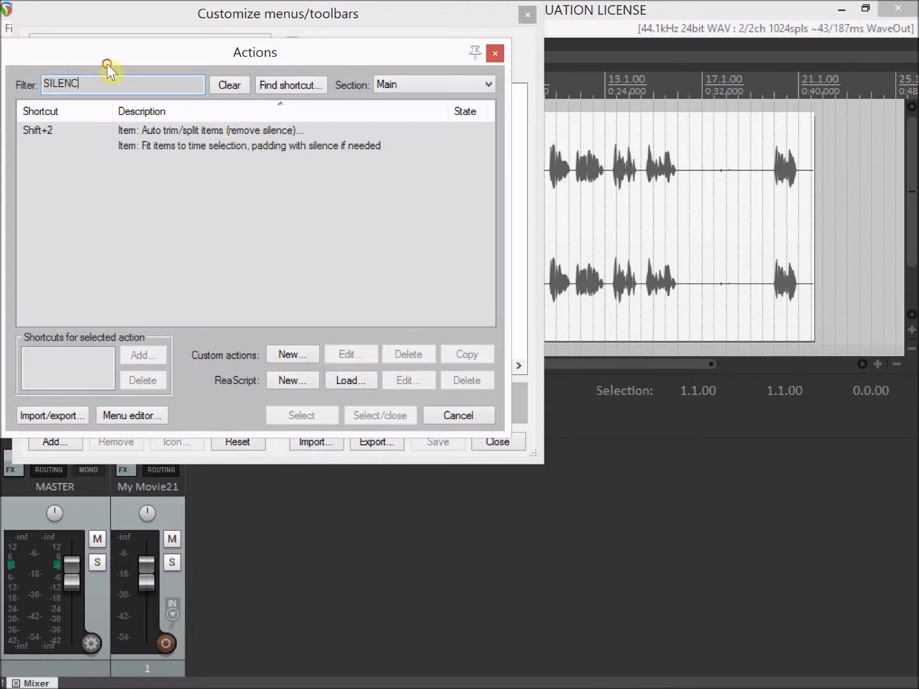
pyautogui.press('Down')
pyautogui.click(378, 418)
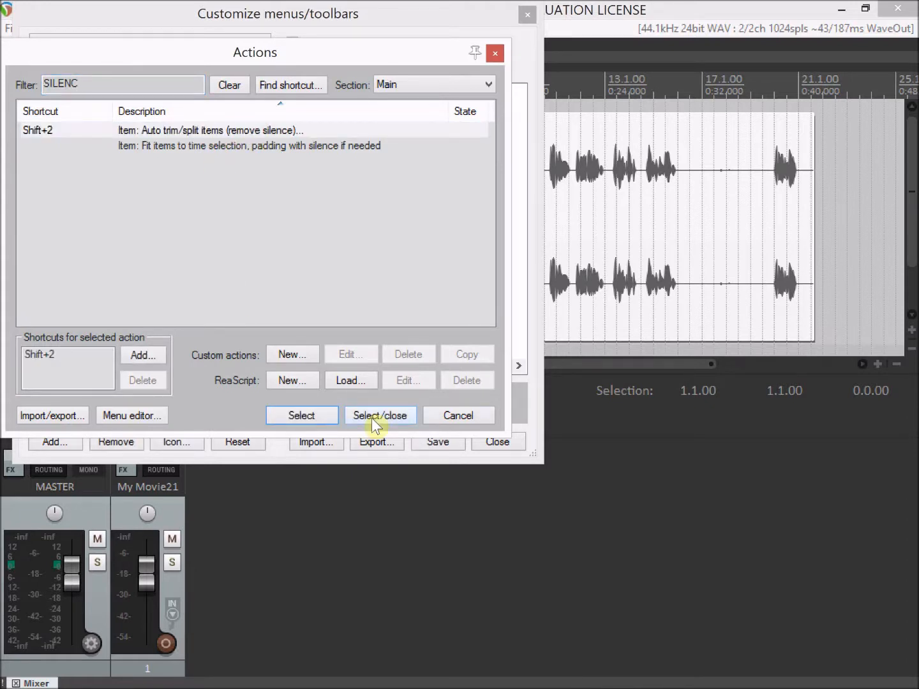
pyautogui.click(378, 418)
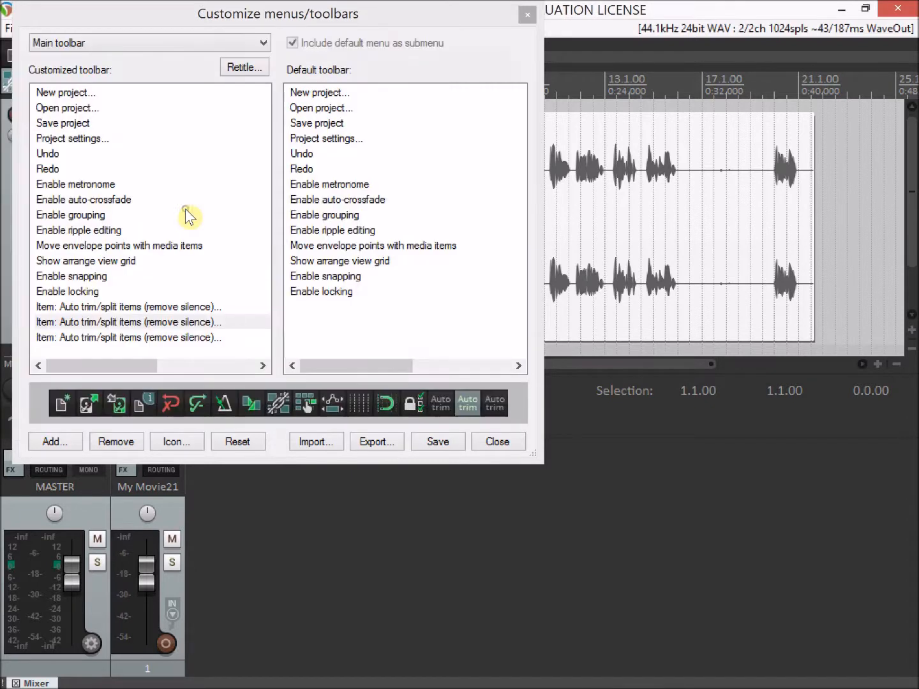
pyautogui.click(428, 442)
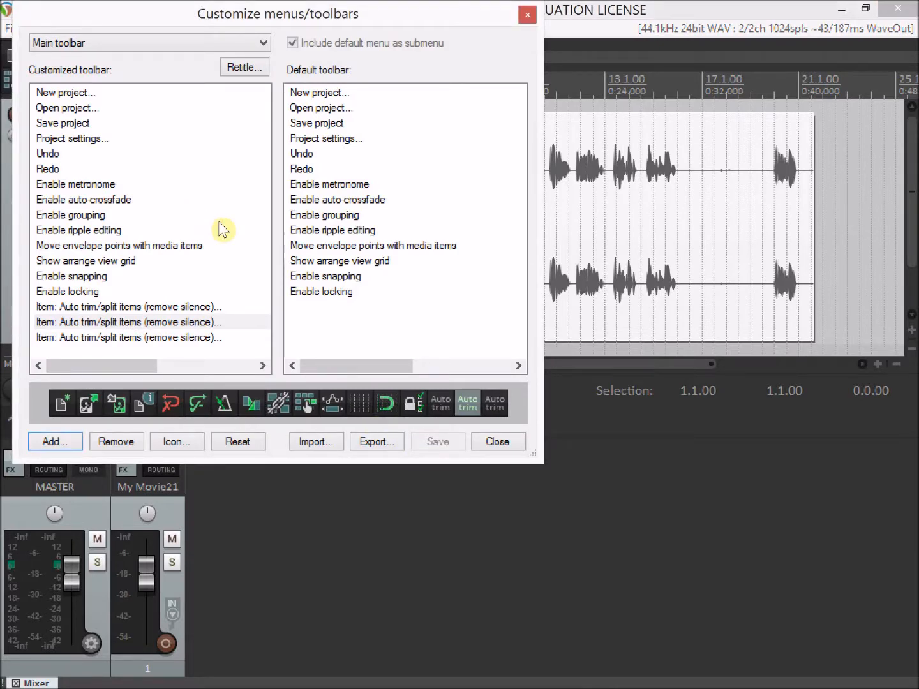
pyautogui.click(498, 441)
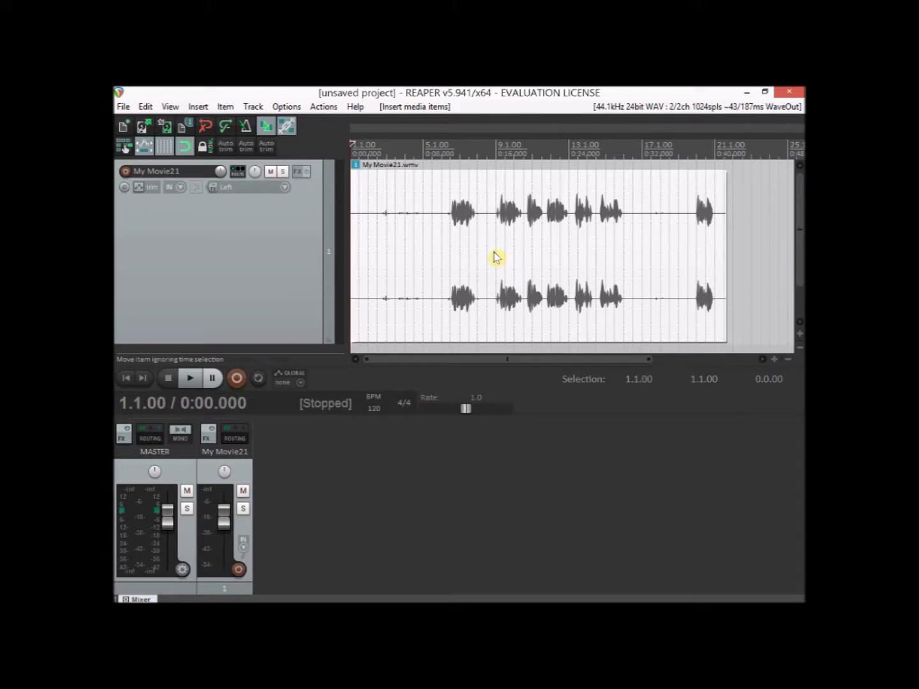
# - Try splitting and removing the My Movie21 clip's silent areas with a -50 dB threshold, and undo the trim
pyautogui.click(503, 256)
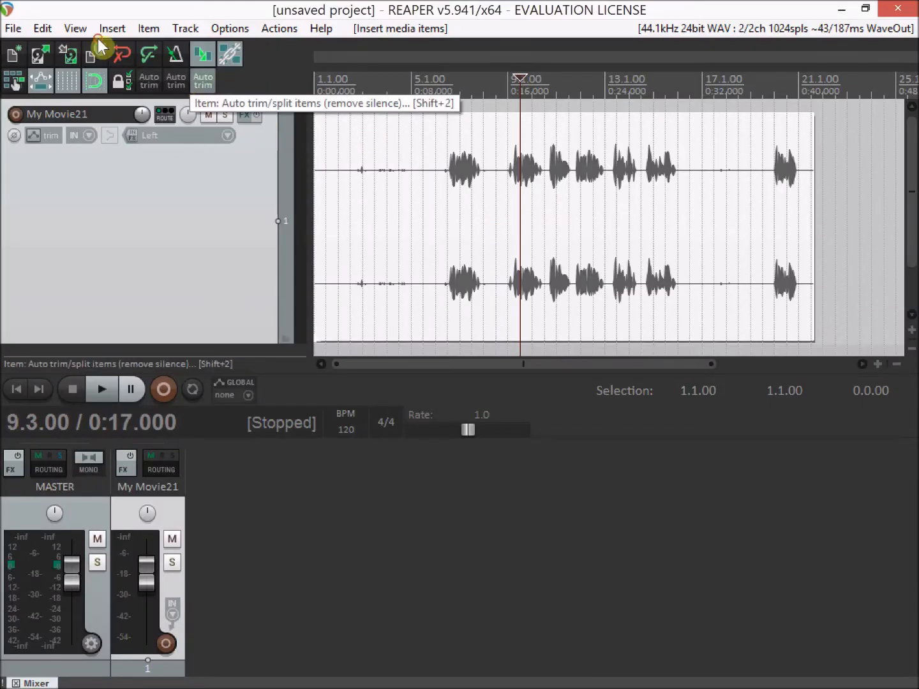
pyautogui.hotkey('shift', '2')
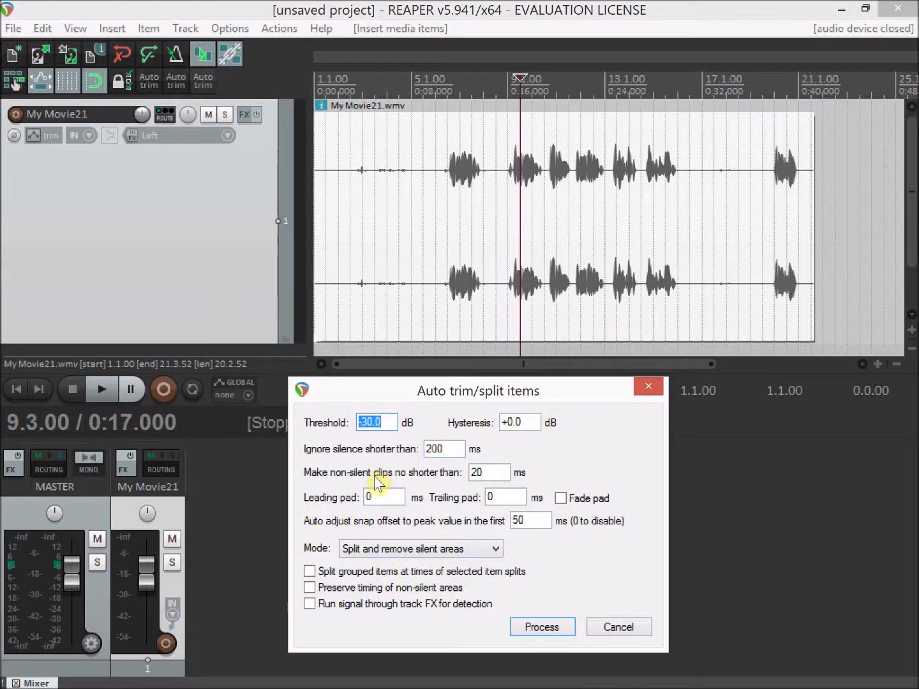
pyautogui.click(368, 421)
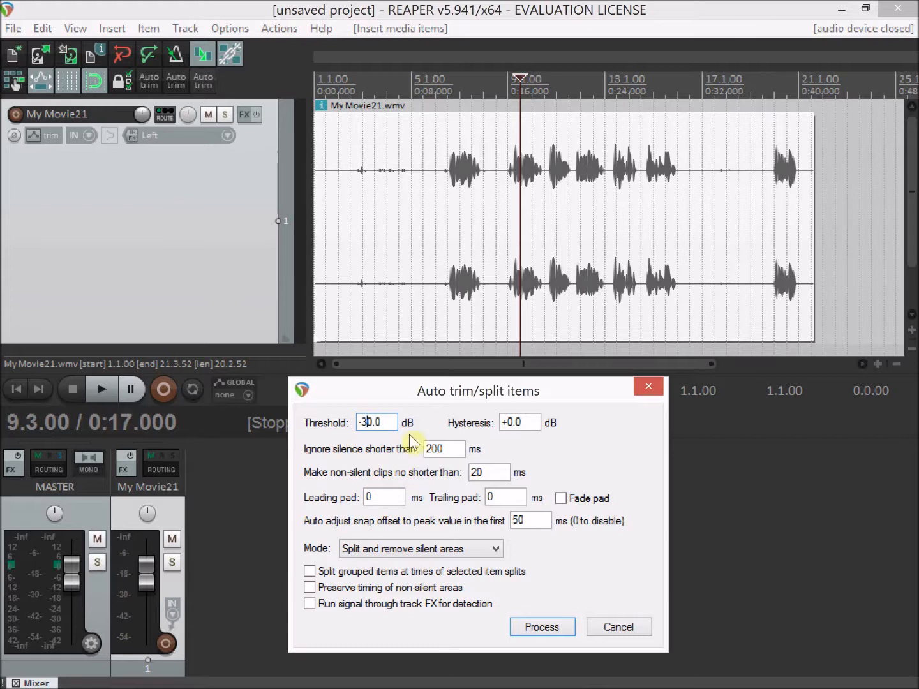
pyautogui.press('BackSpace')
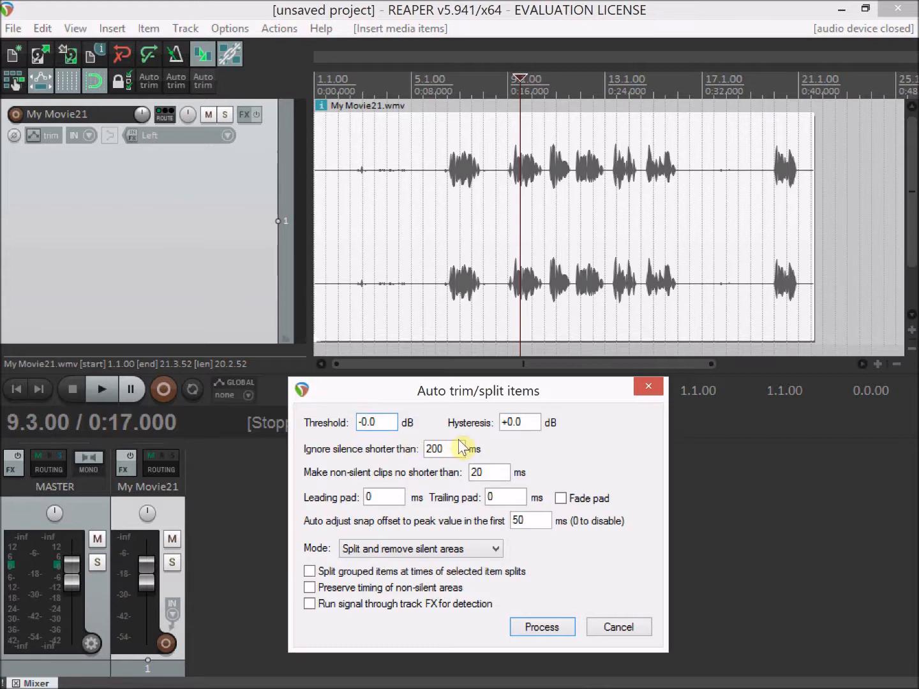
pyautogui.write('5')
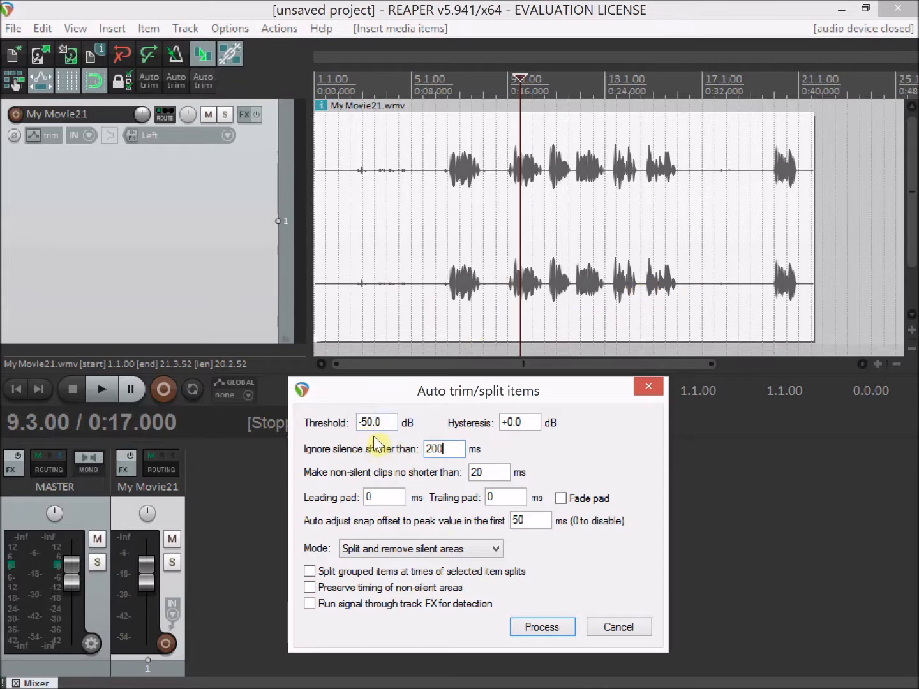
pyautogui.click(550, 627)
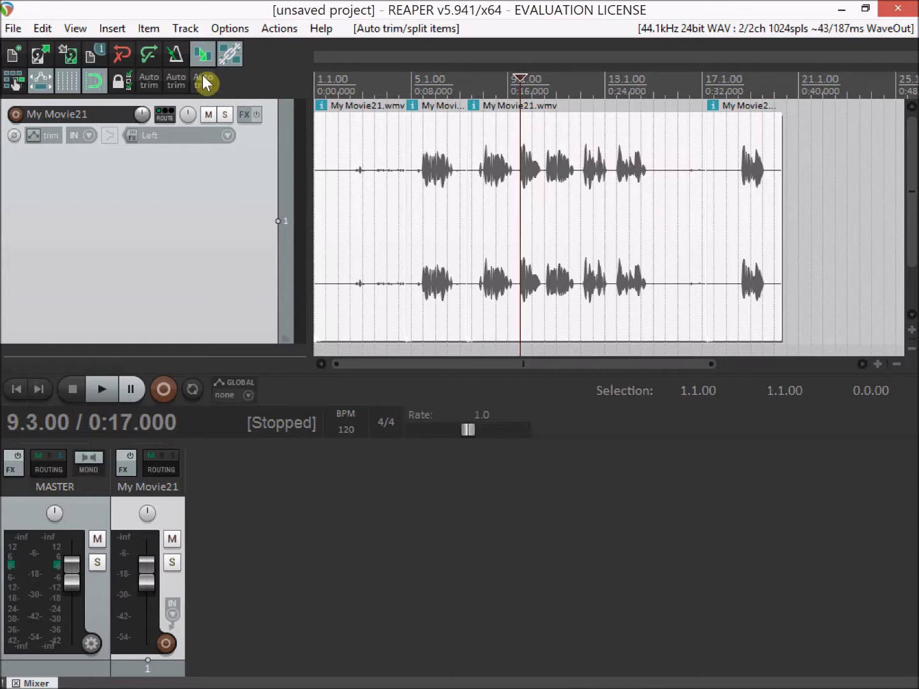
pyautogui.click(39, 55)
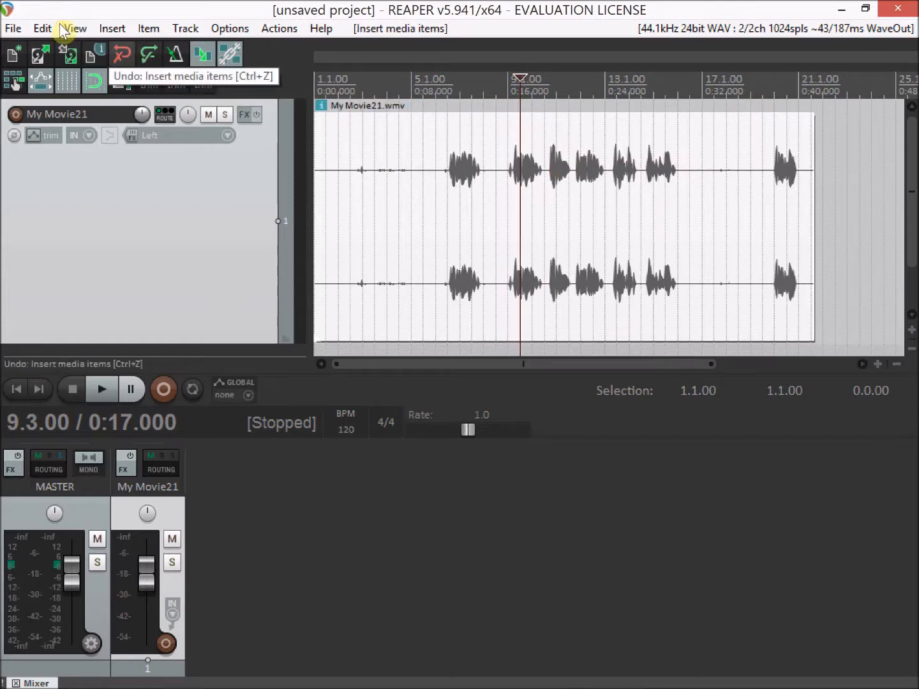
# - Try auto trim/split on the clip with the threshold set to -40 dB, and undo the trim
pyautogui.click(204, 80)
pyautogui.click(345, 251)
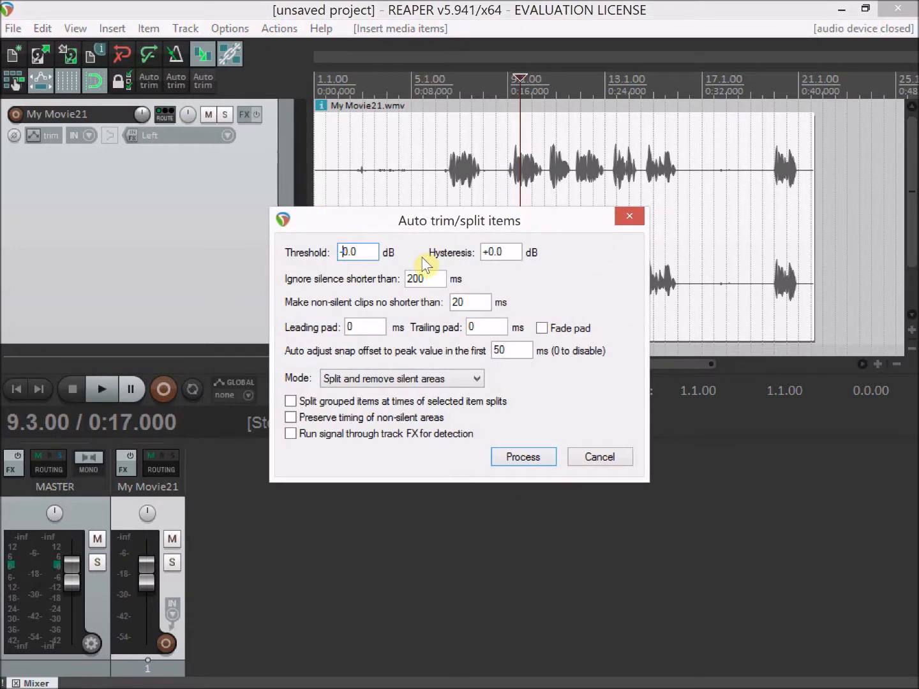
pyautogui.write('4')
pyautogui.press('Return')
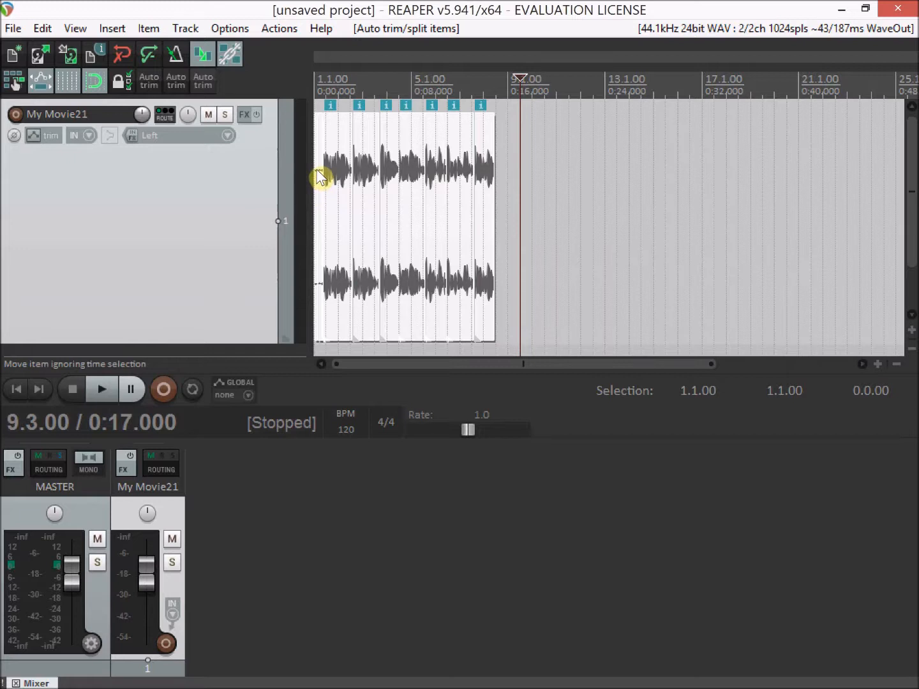
pyautogui.click(122, 57)
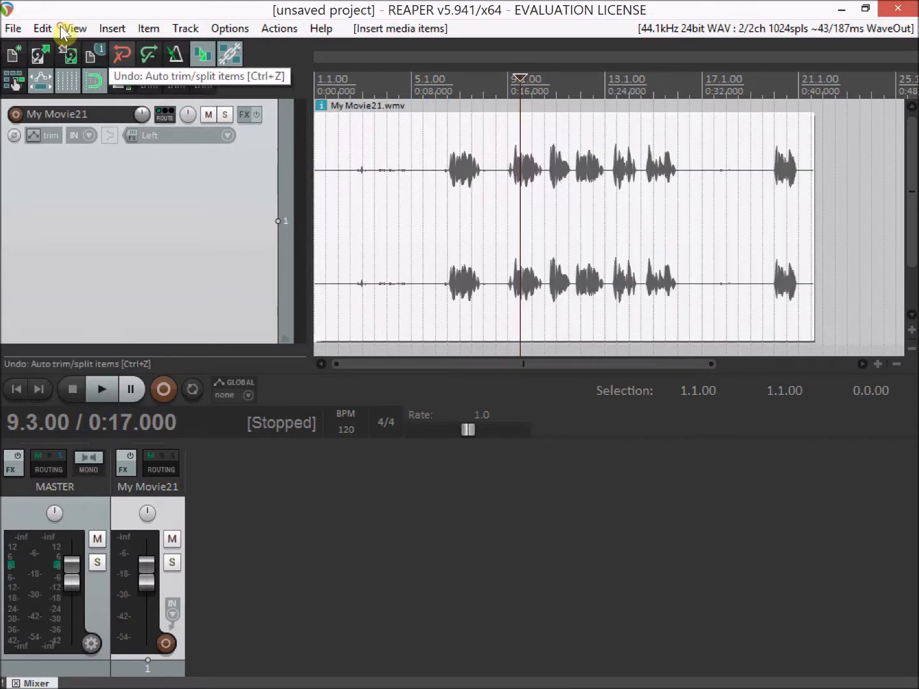
# - Change the auto trim/split threshold and process the clip to split and remove its silent areas
pyautogui.click(104, 38)
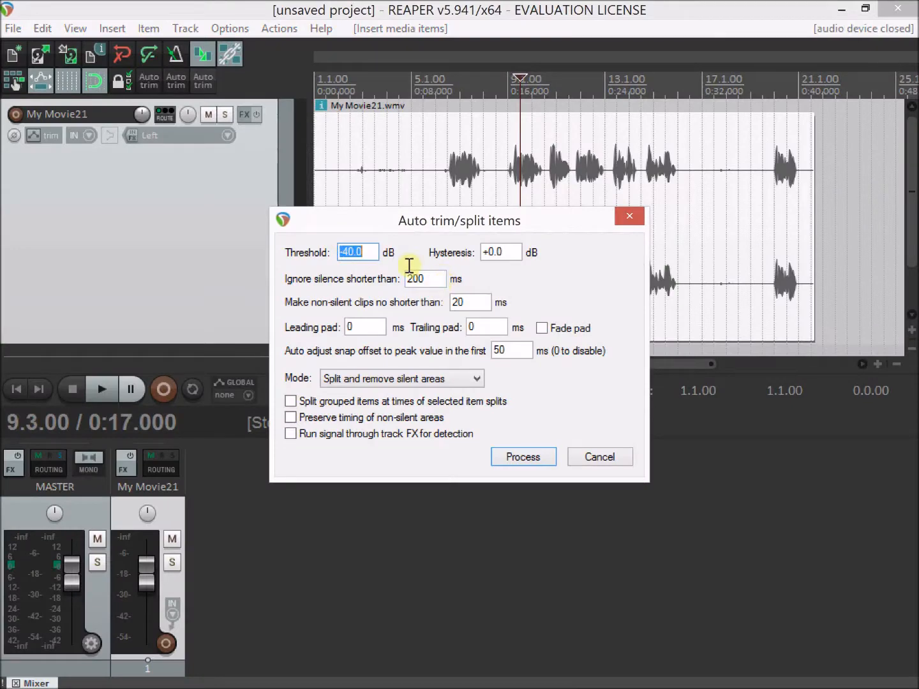
pyautogui.click(348, 233)
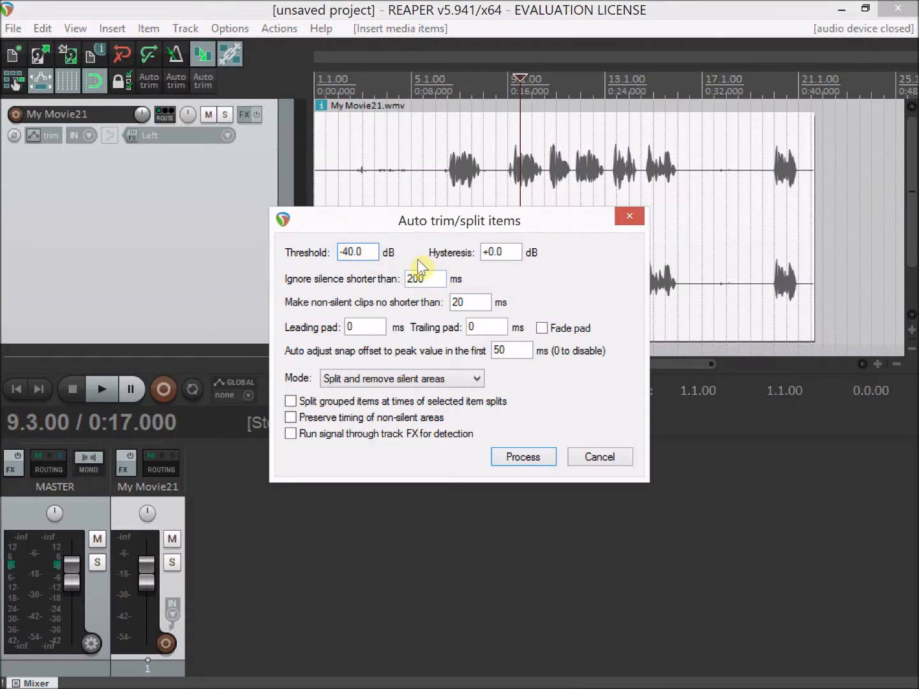
pyautogui.press('Return')
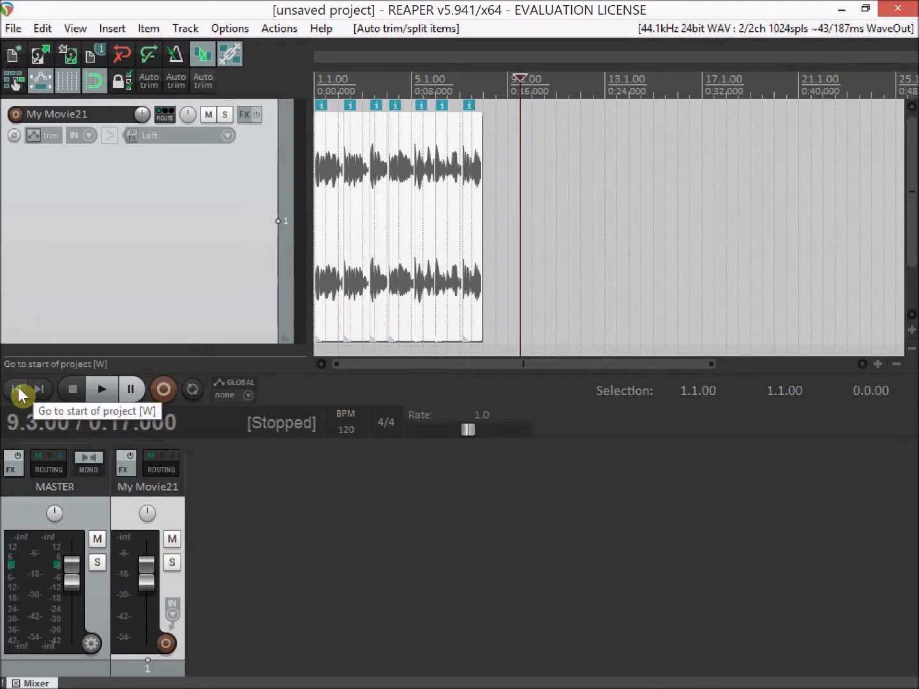
# - Play the trimmed clip from the project start to check it, and stop playback
pyautogui.press('w')
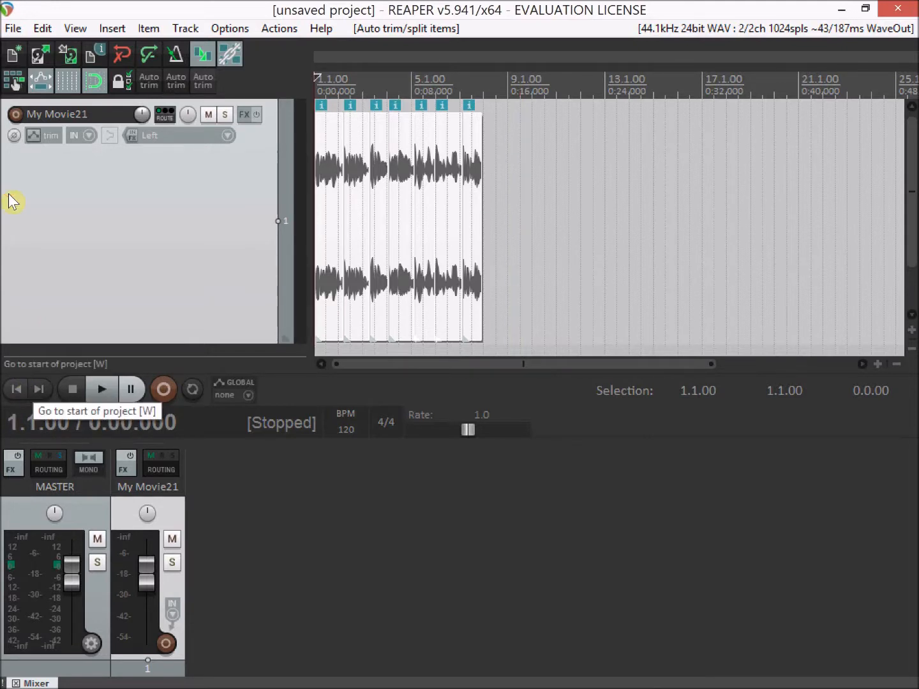
pyautogui.click(108, 388)
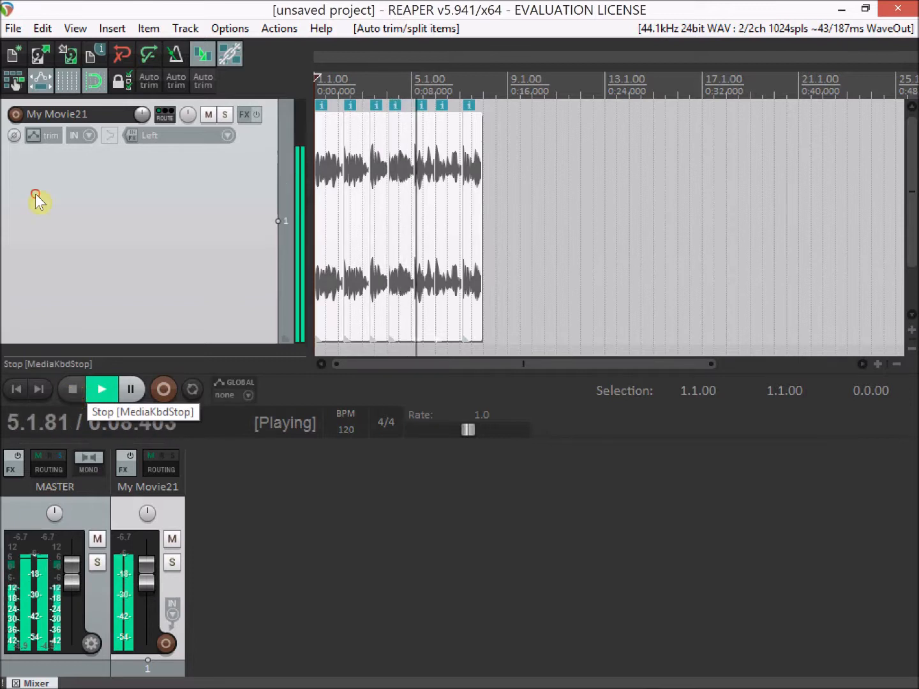
pyautogui.press('space')
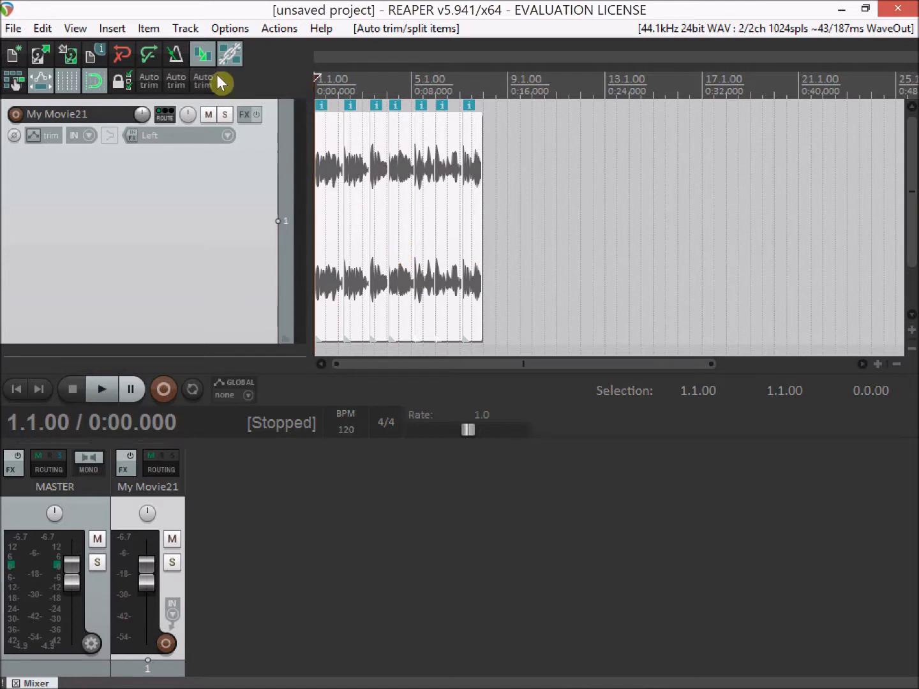
# - Undo the last auto trim/split and place the edit cursor on the clip at 0:11.000
pyautogui.click(120, 51)
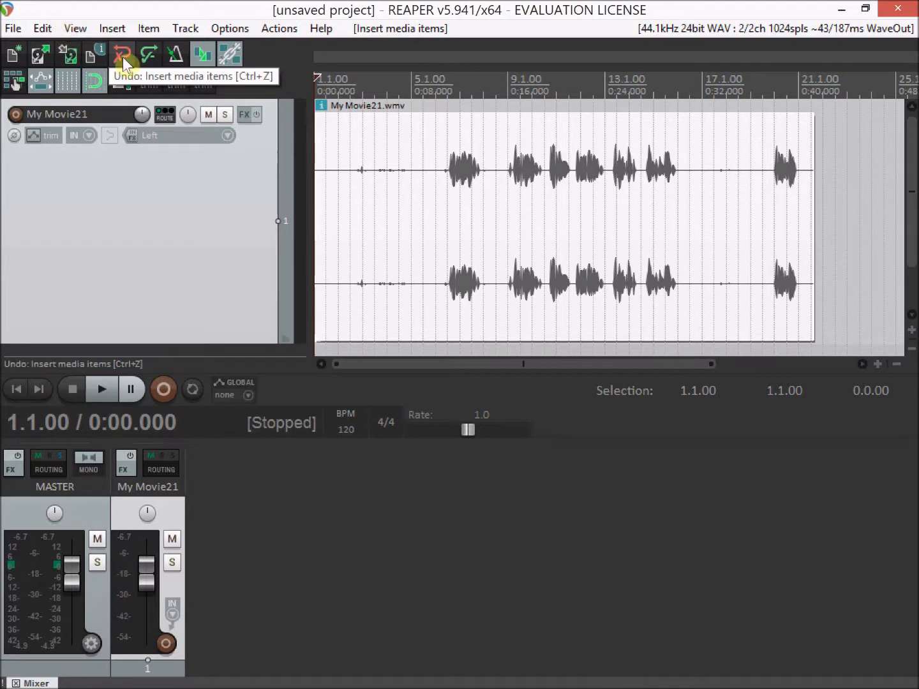
pyautogui.click(451, 132)
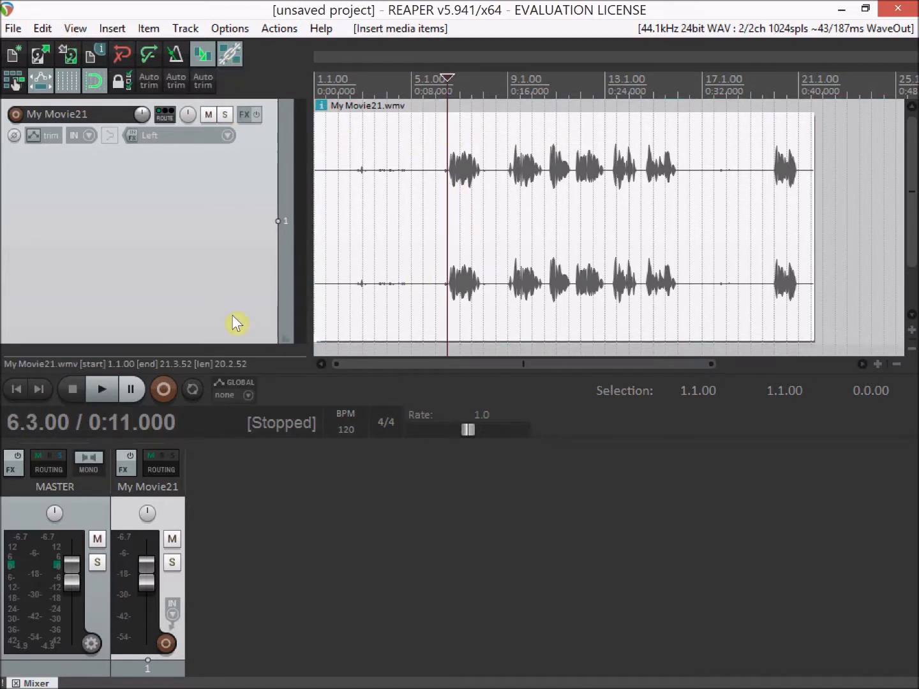
# - Play the untrimmed clip from 0:11.000 to listen to its pauses, stop playback, and redo the auto trim/split
pyautogui.click(53, 192)
pyautogui.press('space')
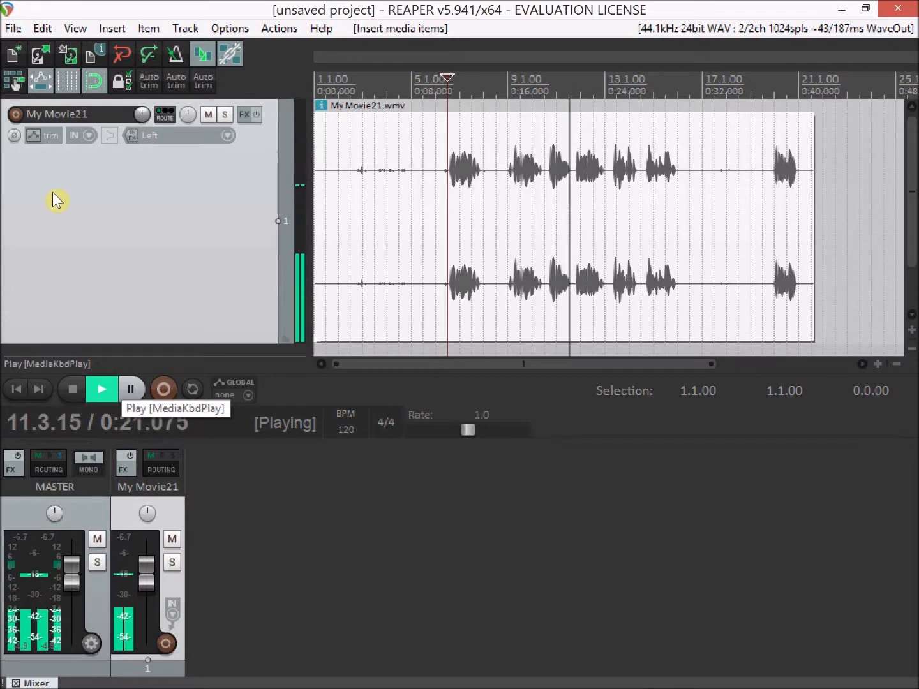
pyautogui.click(74, 392)
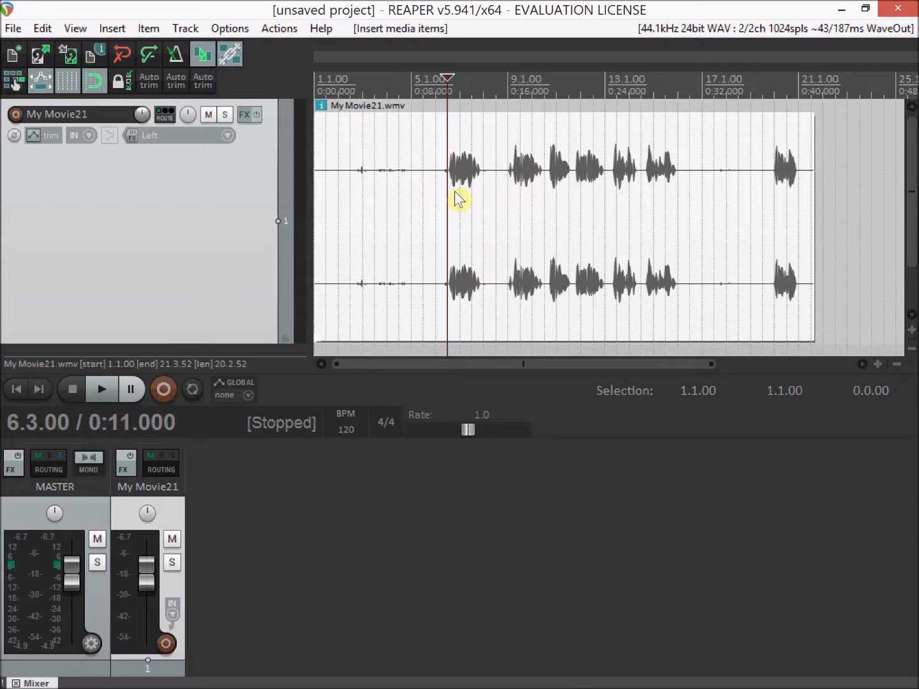
pyautogui.click(153, 56)
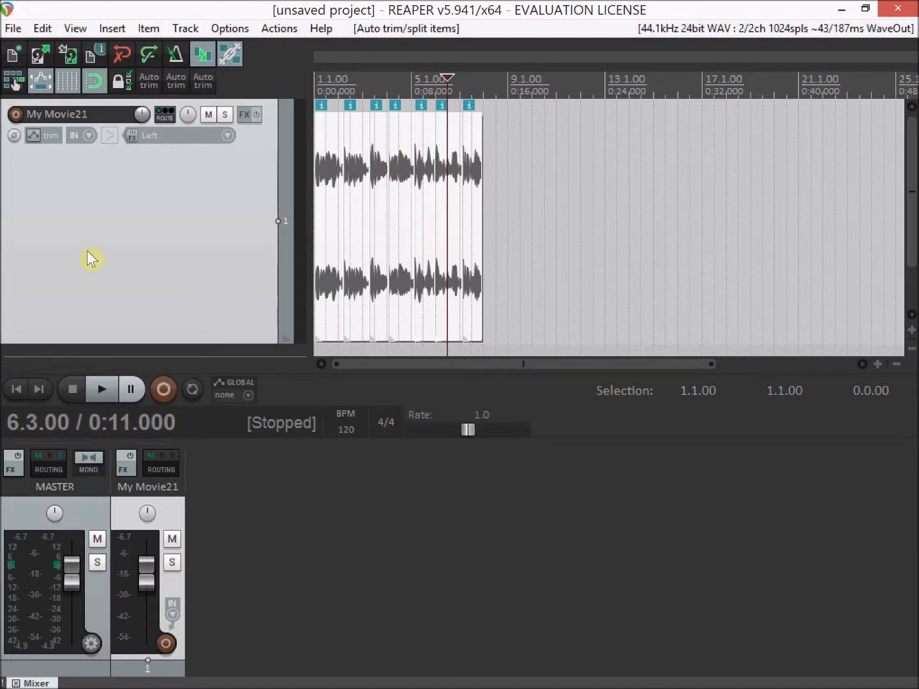
# - Start a render of the project and set the output format to Video (ffmpeg/libav encoder)
pyautogui.click(13, 30)
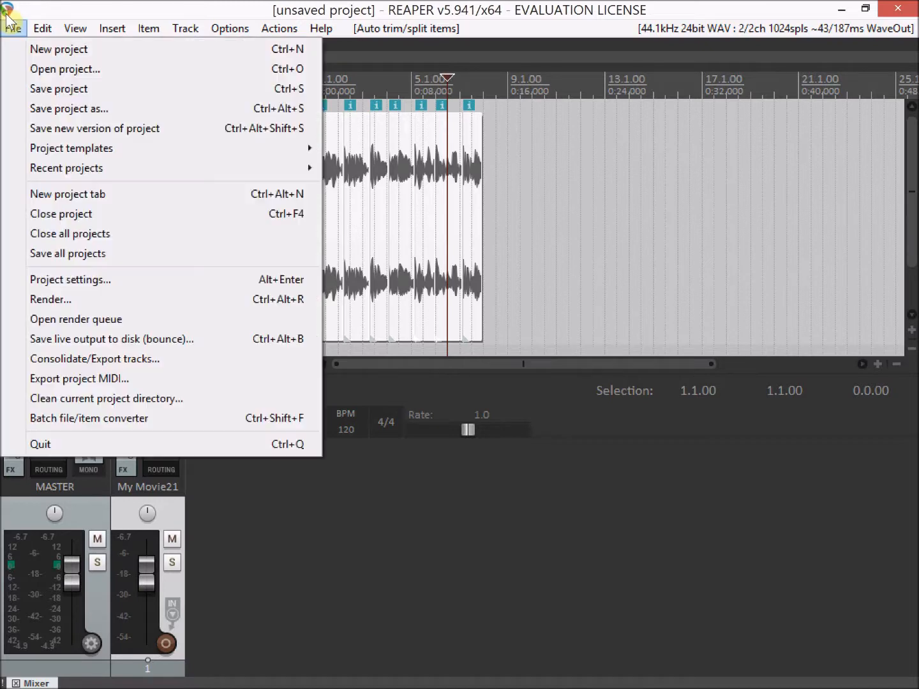
pyautogui.click(77, 302)
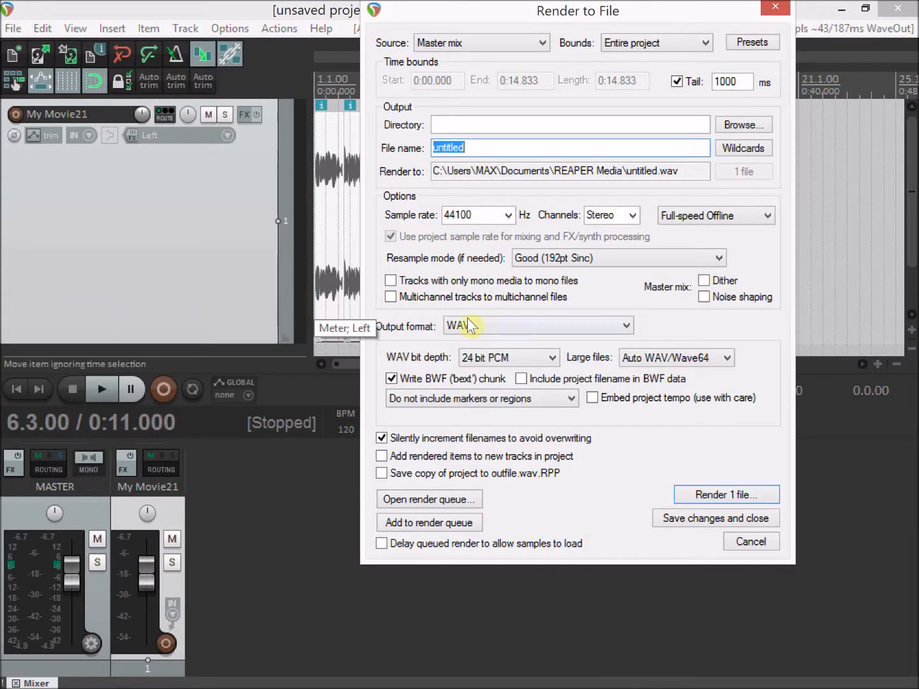
pyautogui.click(513, 325)
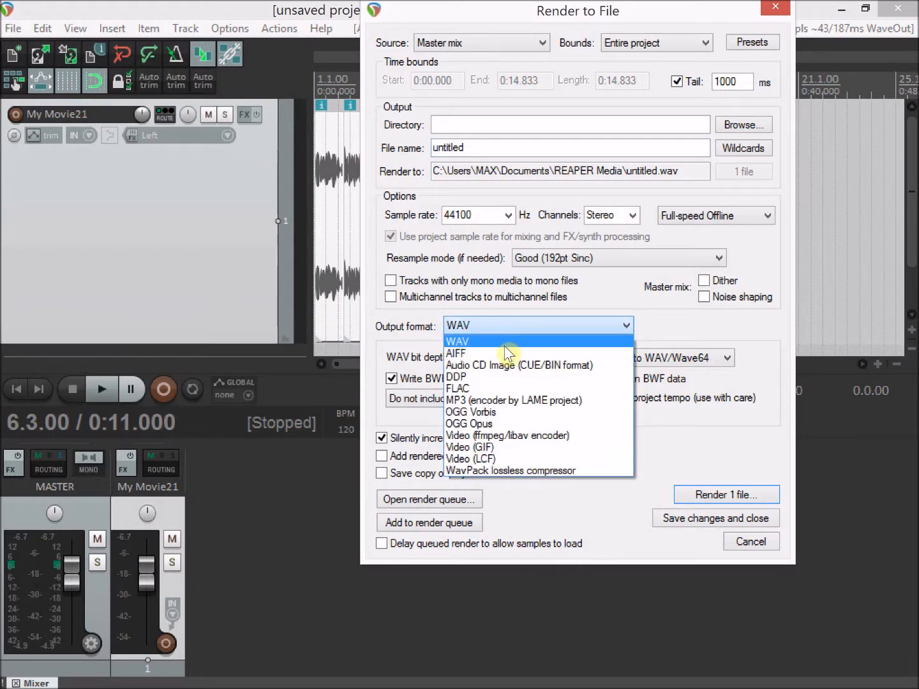
pyautogui.click(506, 434)
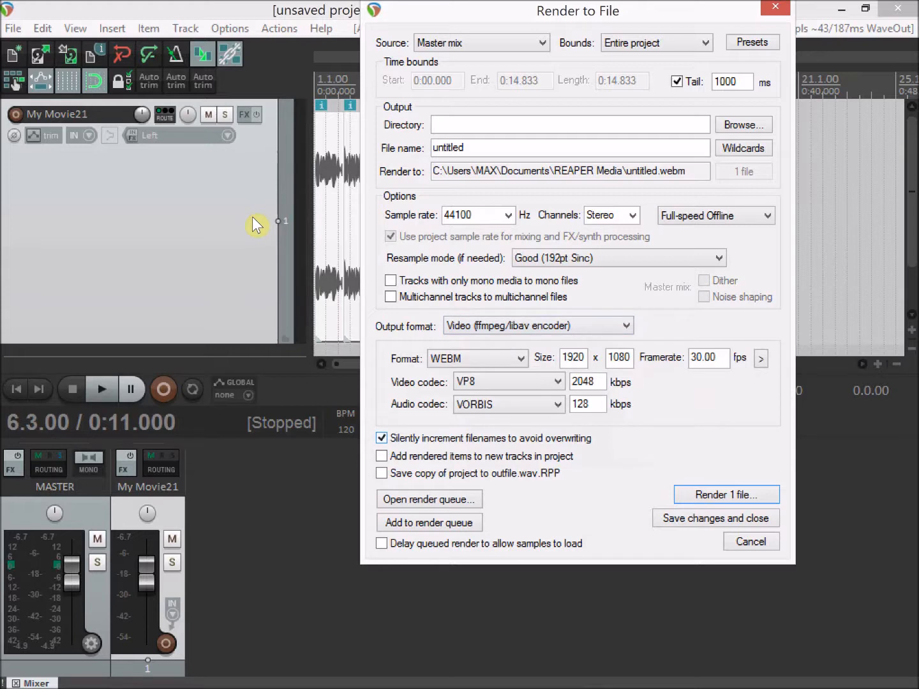
# - Set the render's video format to AVI and its video codec to MJPEG
pyautogui.click(515, 360)
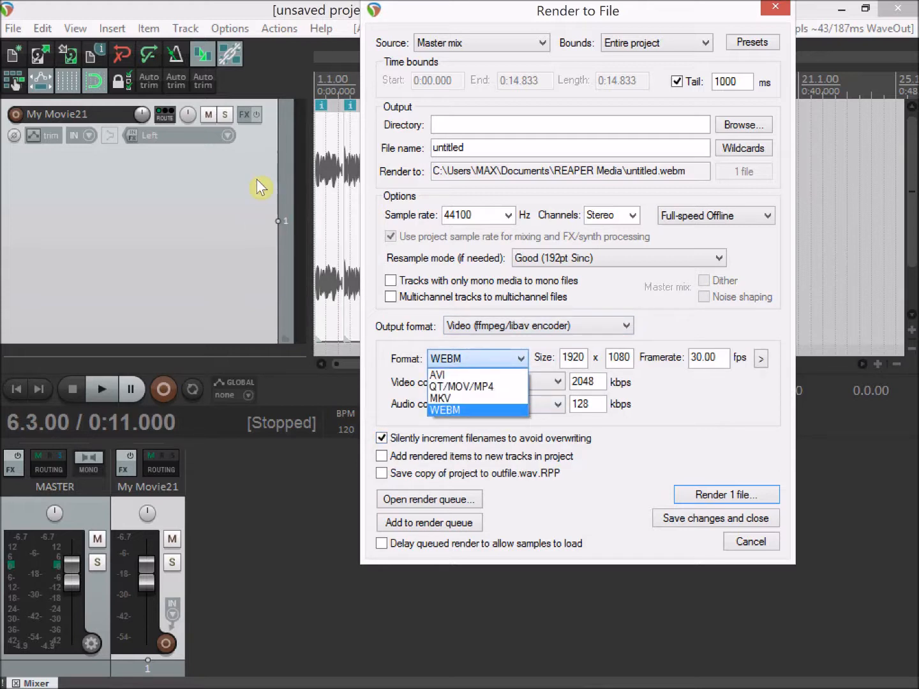
pyautogui.press('Up')
pyautogui.press('Up')
pyautogui.press('Up')
pyautogui.press('Return')
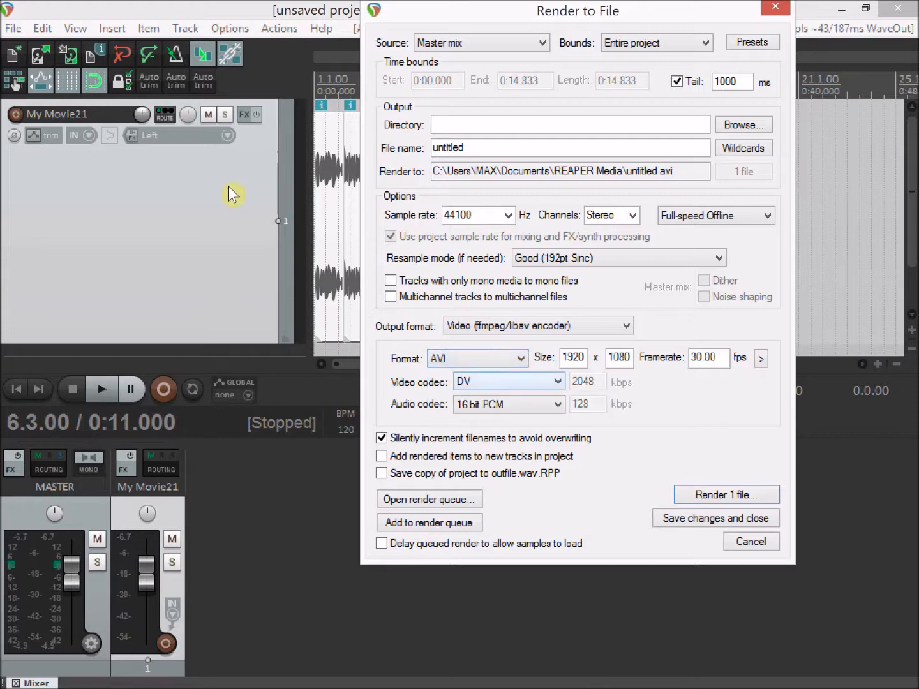
pyautogui.click(498, 379)
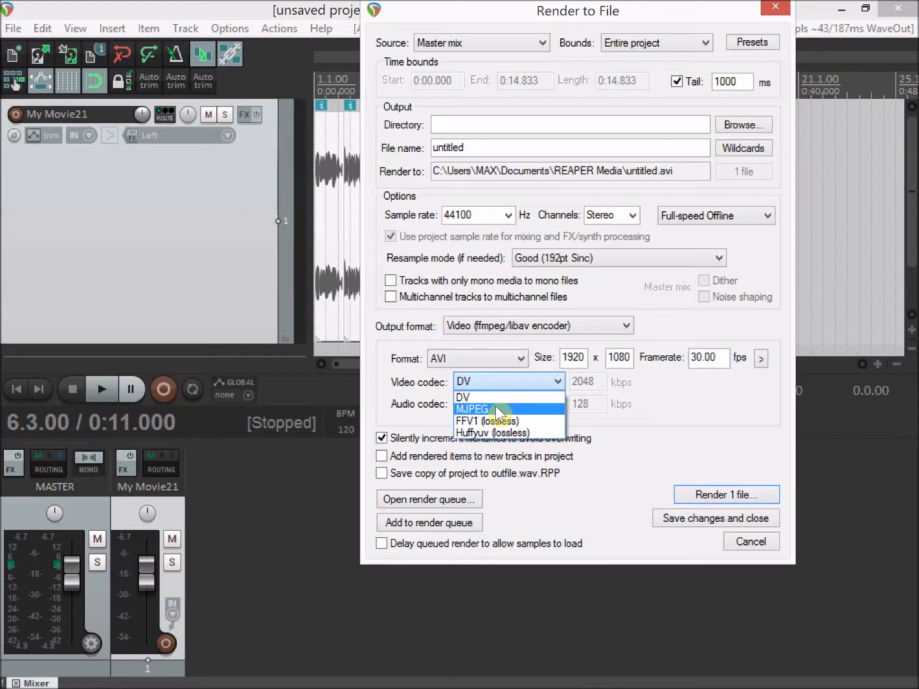
pyautogui.press('Return')
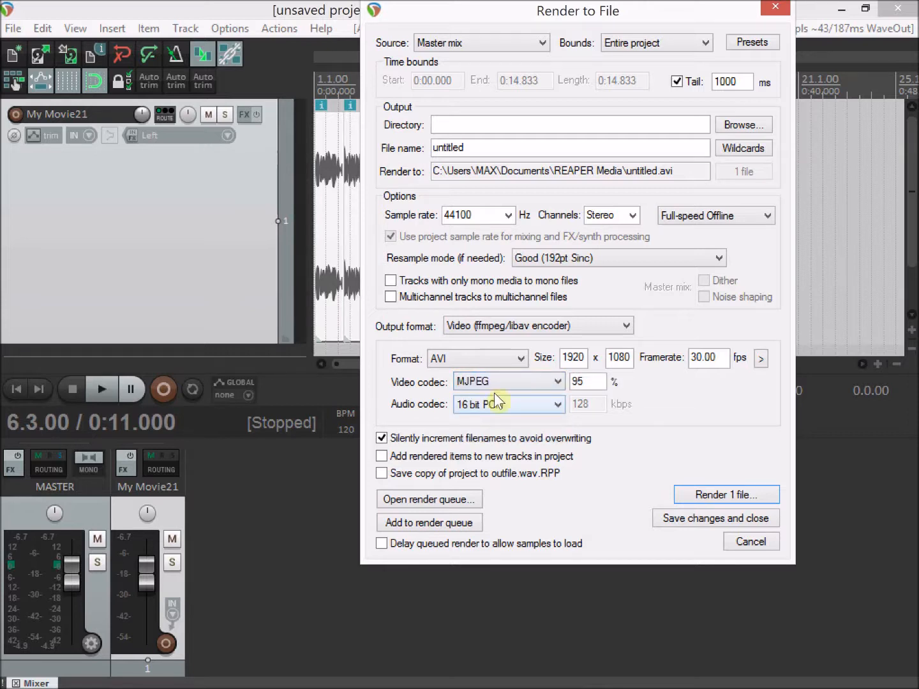
# - Change the render's video format to QT/MOV/MP4
pyautogui.click(479, 362)
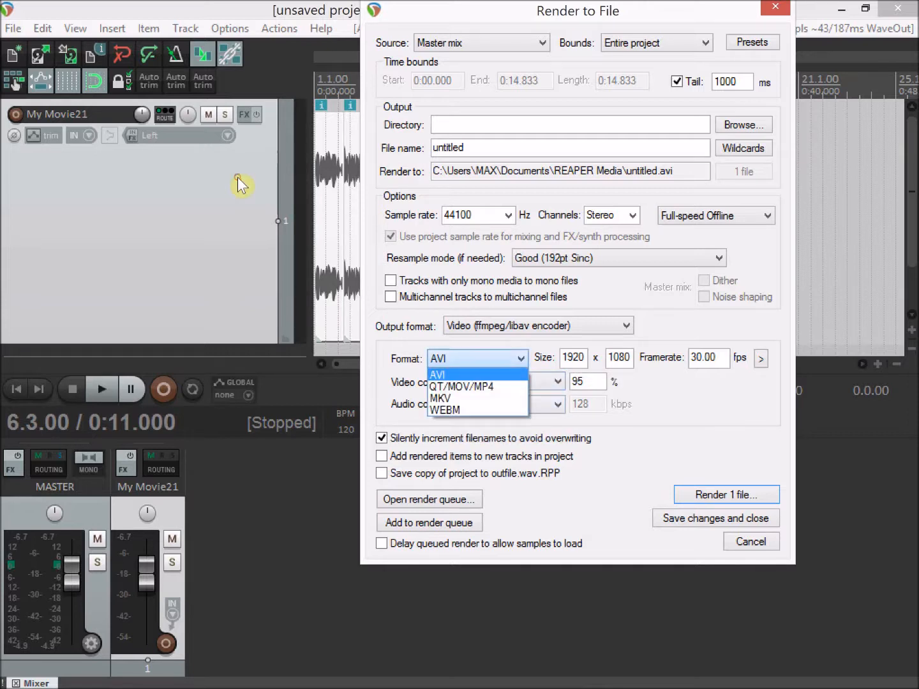
pyautogui.click(466, 387)
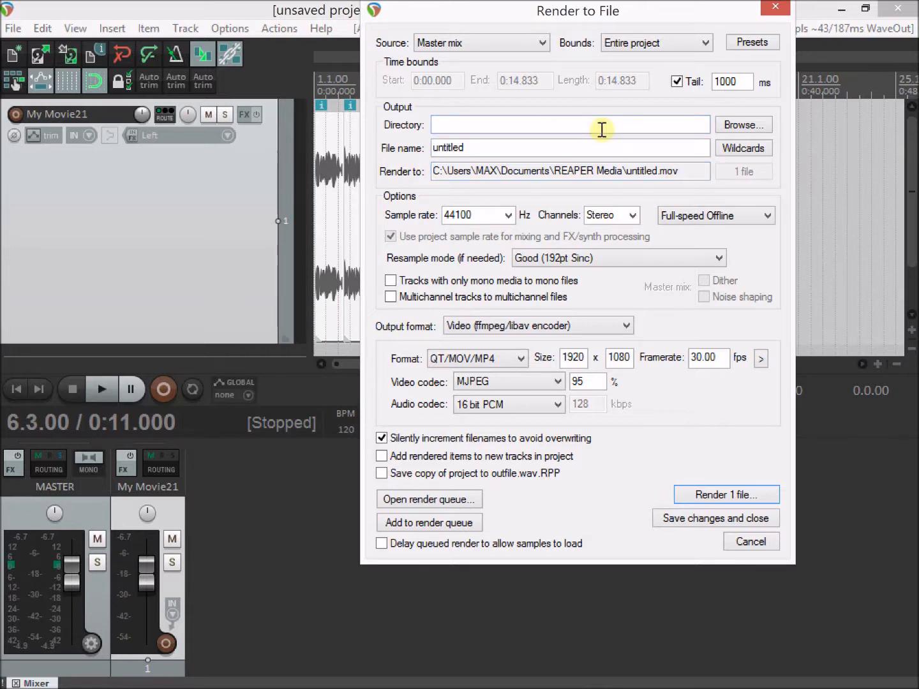
# - Set the output directory to the REAPER Media folder in Documents, name the file untitled, and render it
pyautogui.click(743, 125)
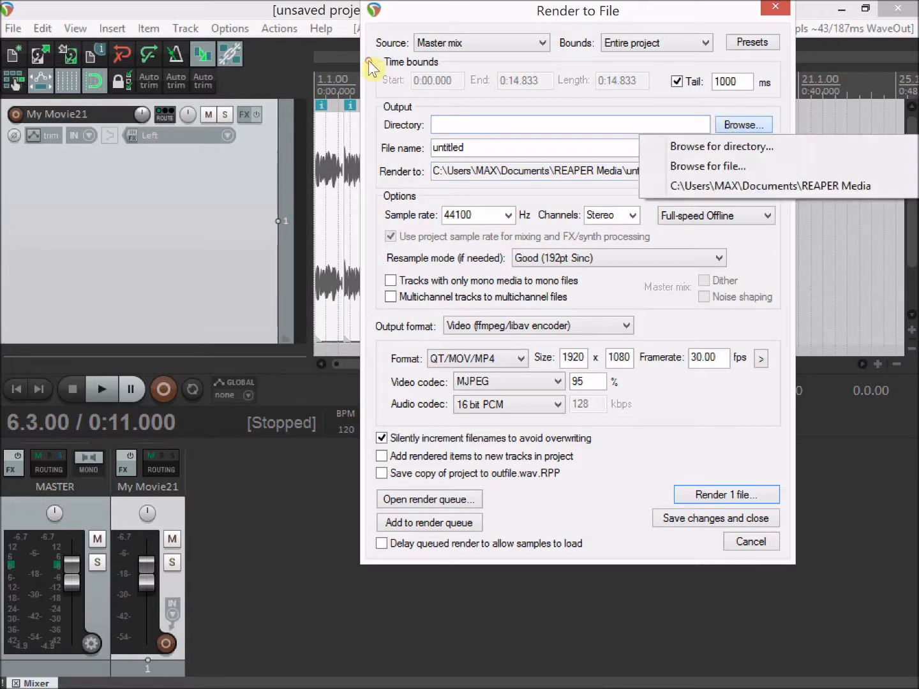
pyautogui.click(760, 187)
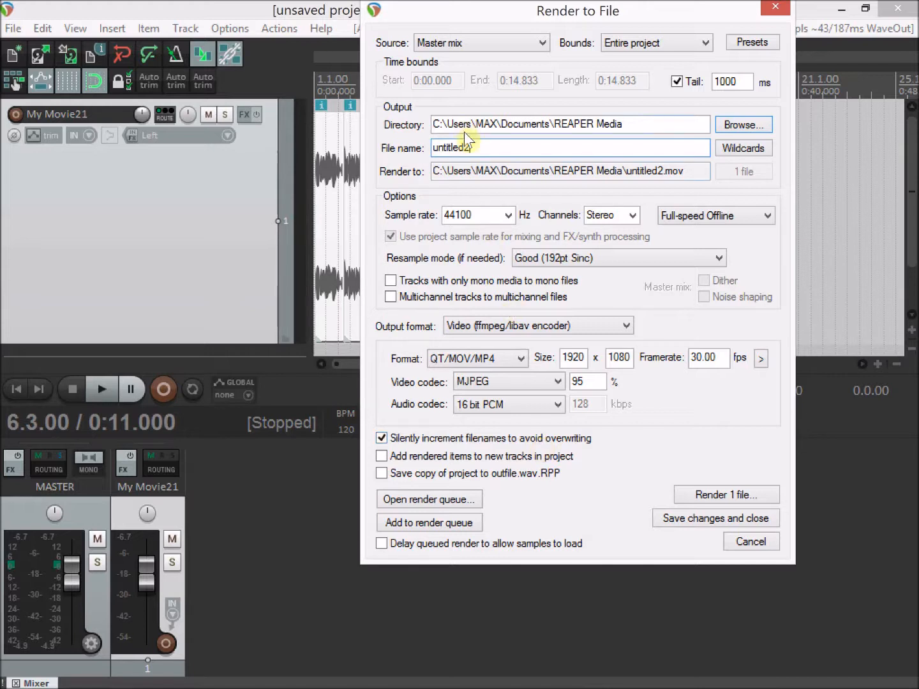
pyautogui.press('BackSpace')
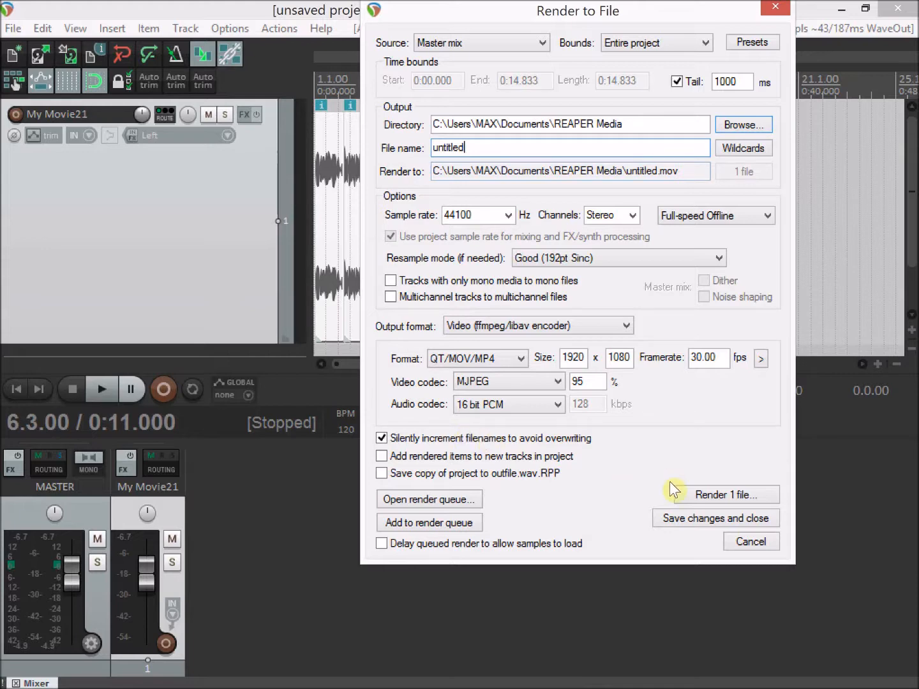
pyautogui.click(738, 496)
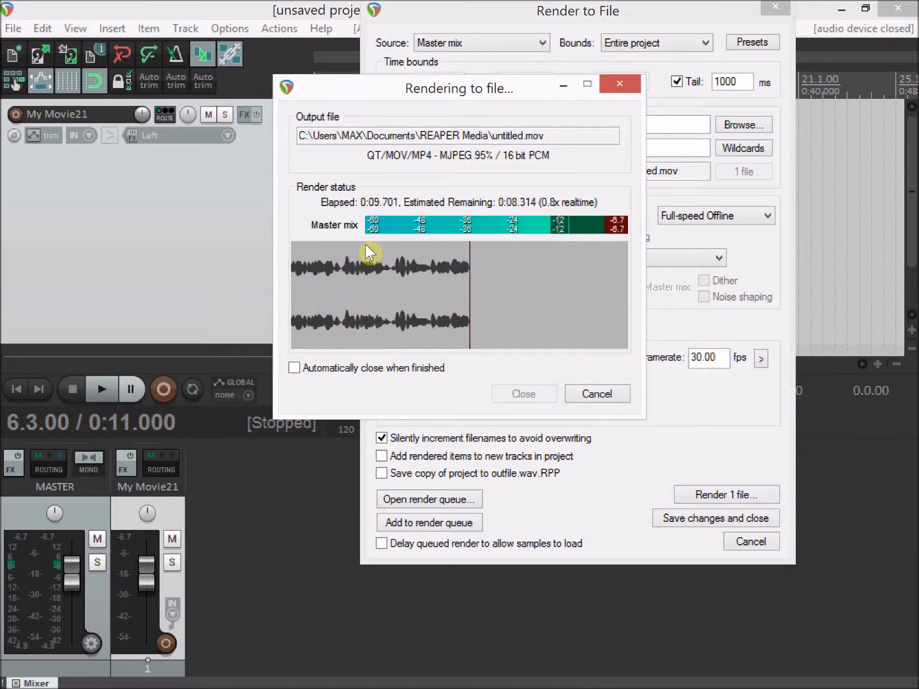
# - Switch to the File Explorer window showing Documents and open the REAPER Media folder
pyautogui.hotkey('alt', 'Tab')
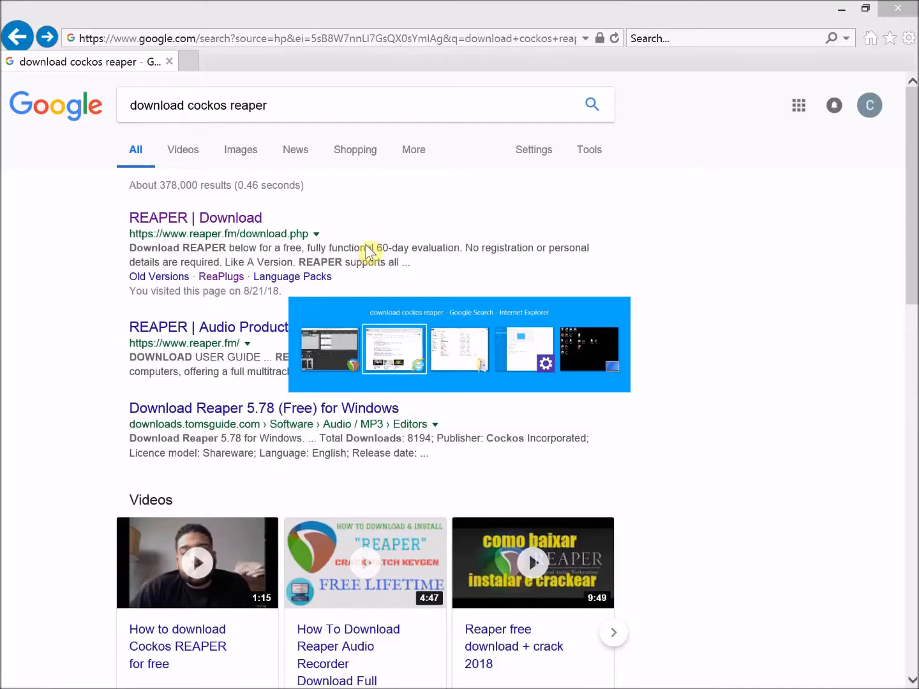
pyautogui.hotkey('alt', 'Tab')
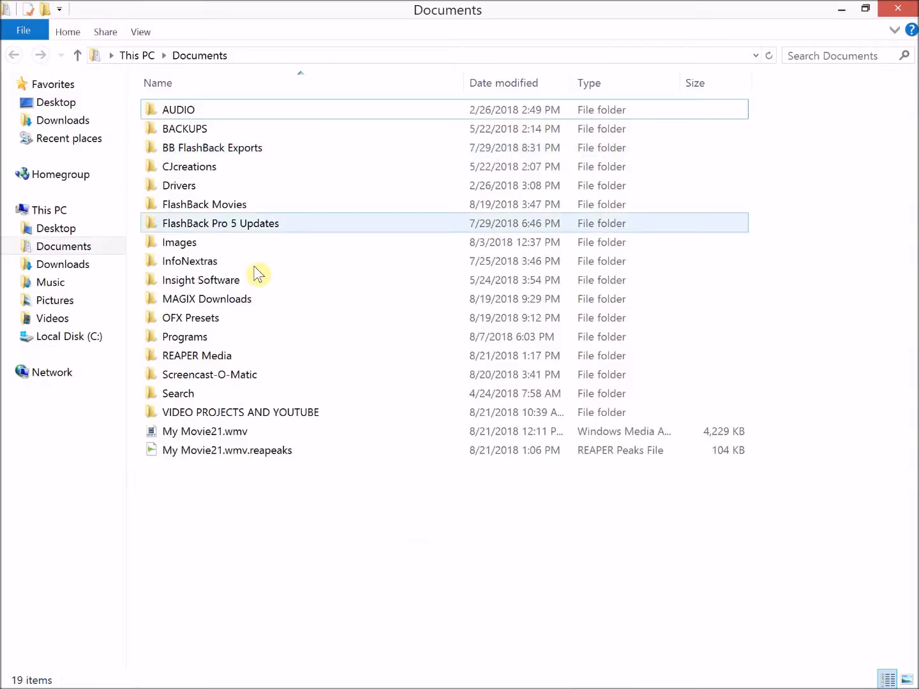
pyautogui.doubleClick(194, 358)
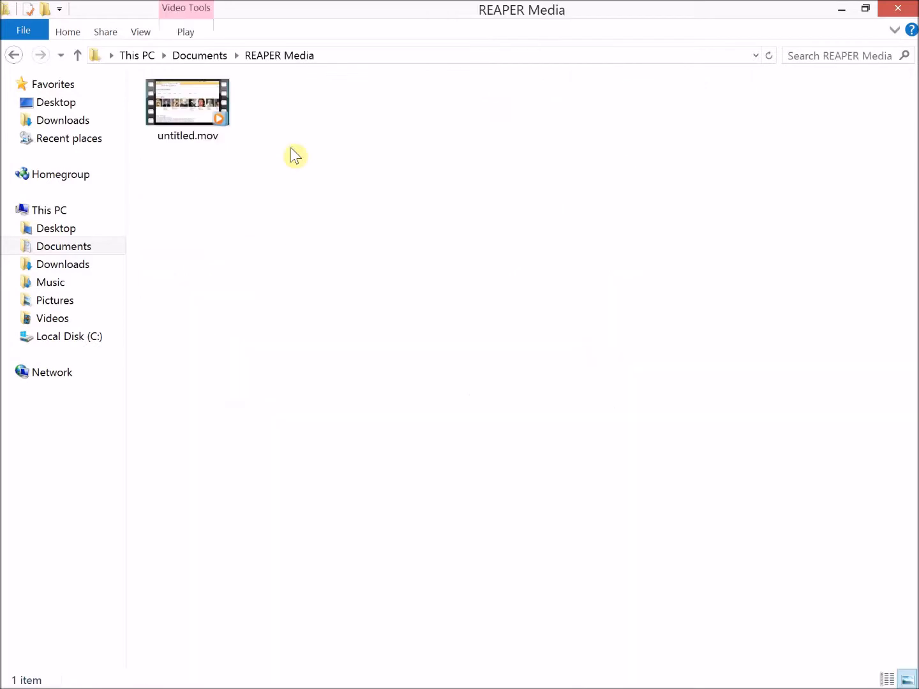
# - Rename the rendered file untitled.mov as untitled.mp4
pyautogui.click(208, 140)
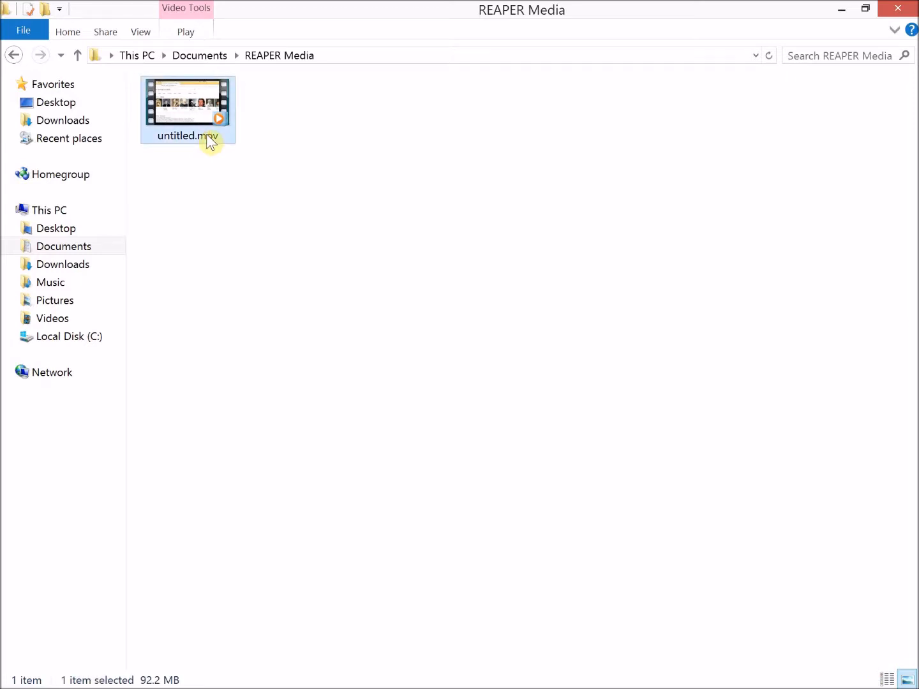
pyautogui.click(206, 134)
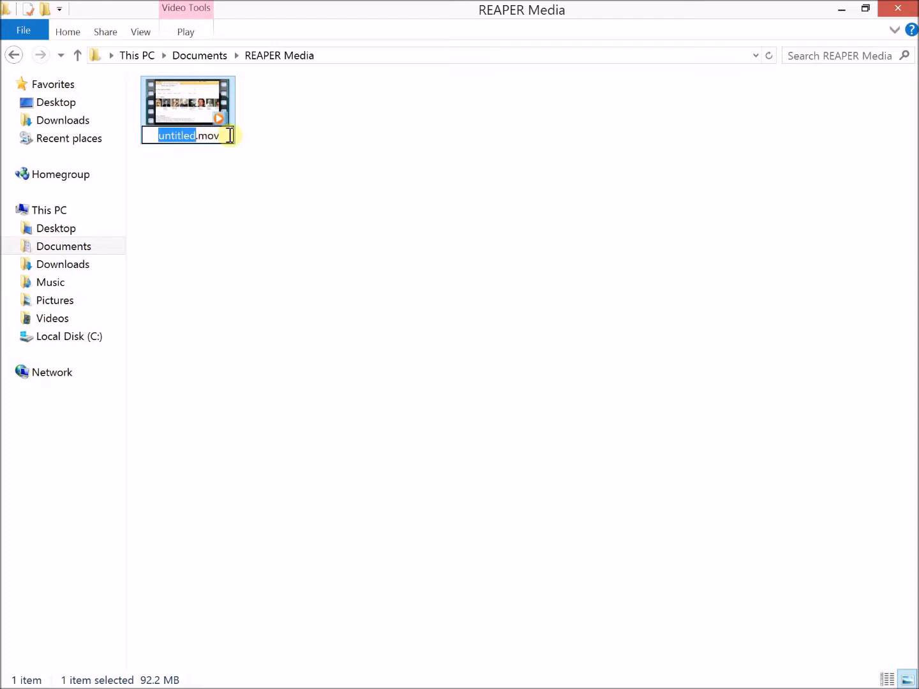
pyautogui.click(227, 136)
pyautogui.press('BackSpace')
pyautogui.press('BackSpace')
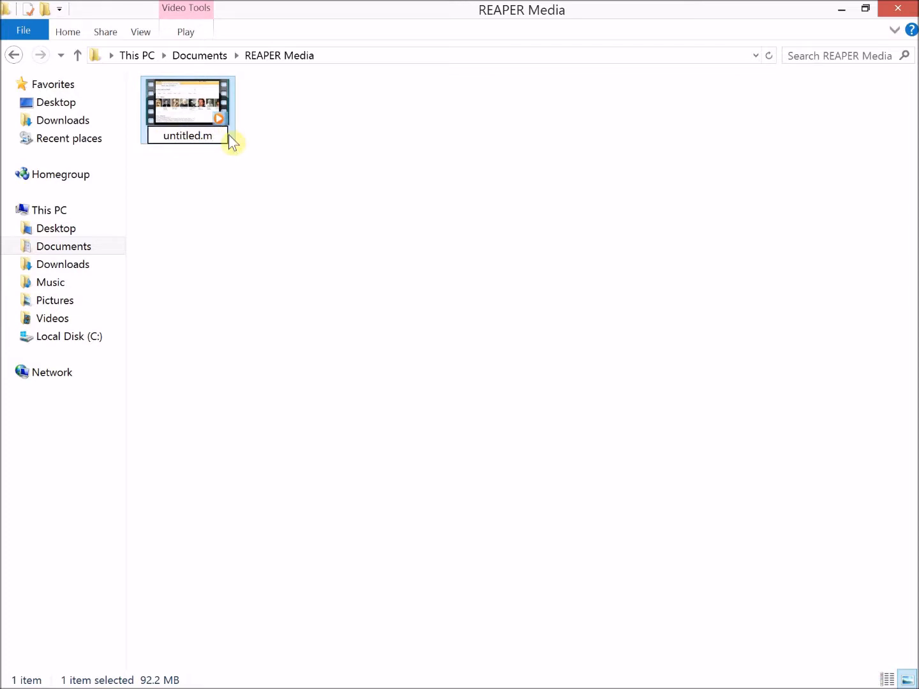
pyautogui.write('p4')
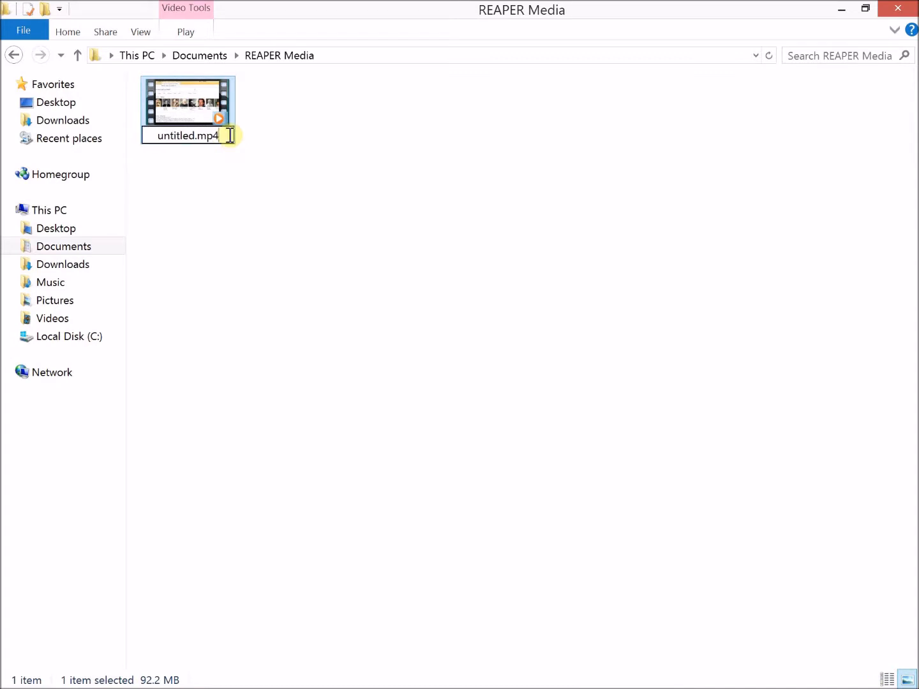
pyautogui.press('Return')
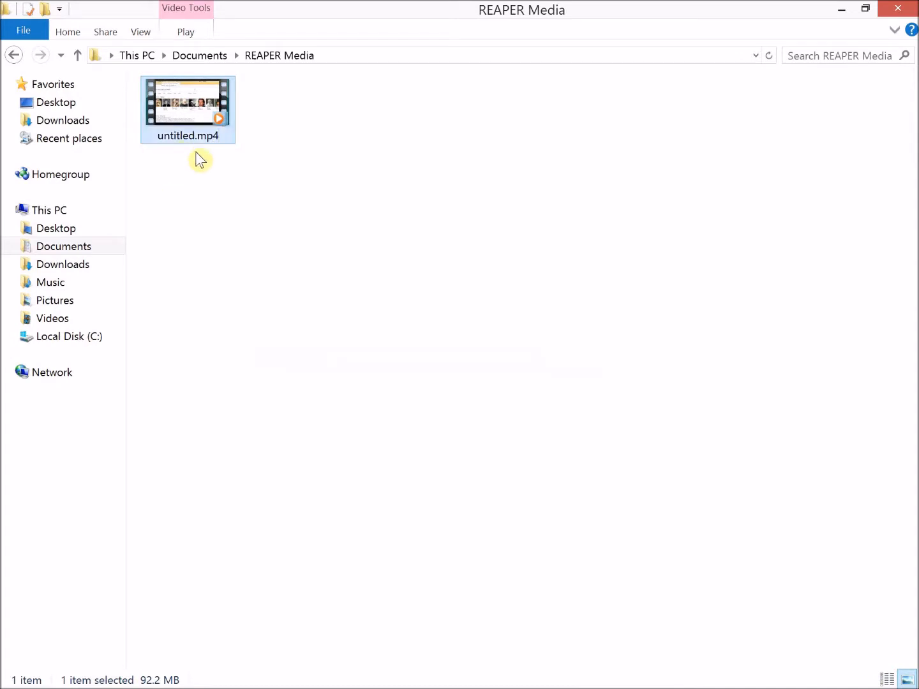